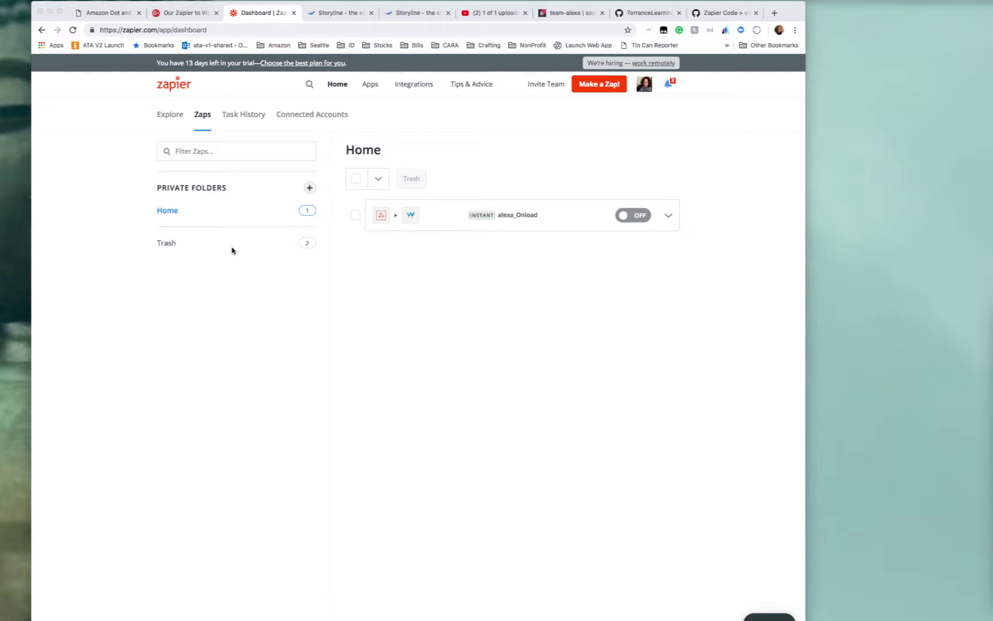
{"action": "left_click", "coordinate": [344, 13]}
{"action": "left_click", "coordinate": [420, 13]}
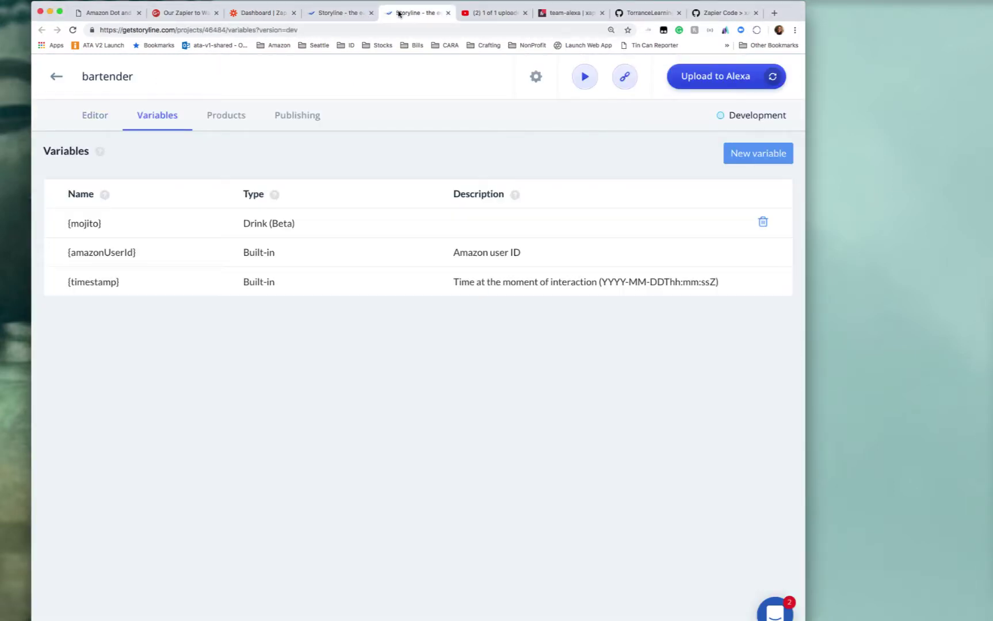
{"action": "left_click", "coordinate": [330, 12]}
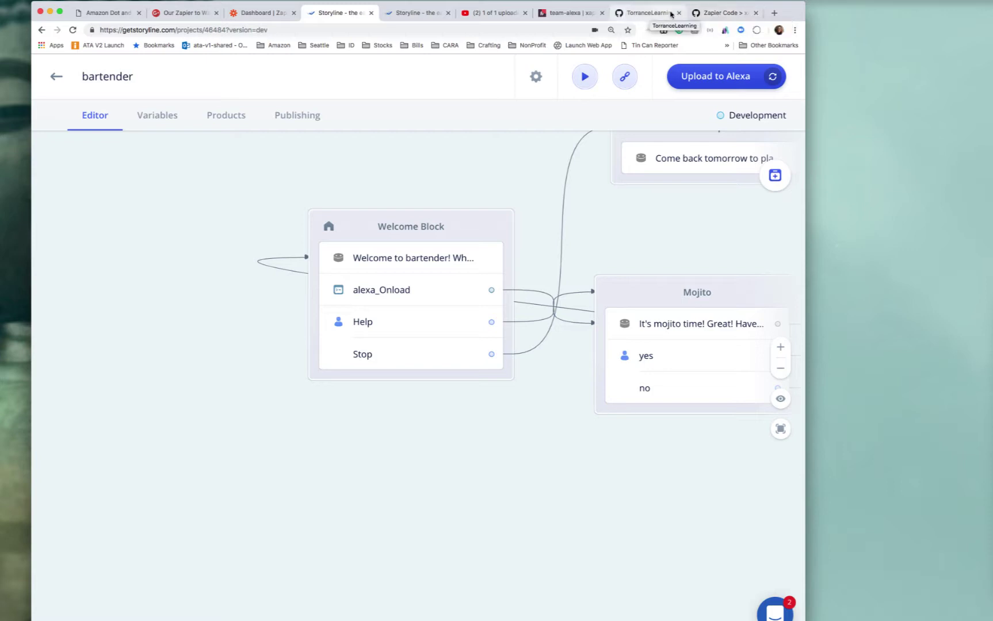
Step: In Zapier, create a new Zap and choose Webhooks by Zapier as its trigger app
{"action": "left_click", "coordinate": [230, 17]}
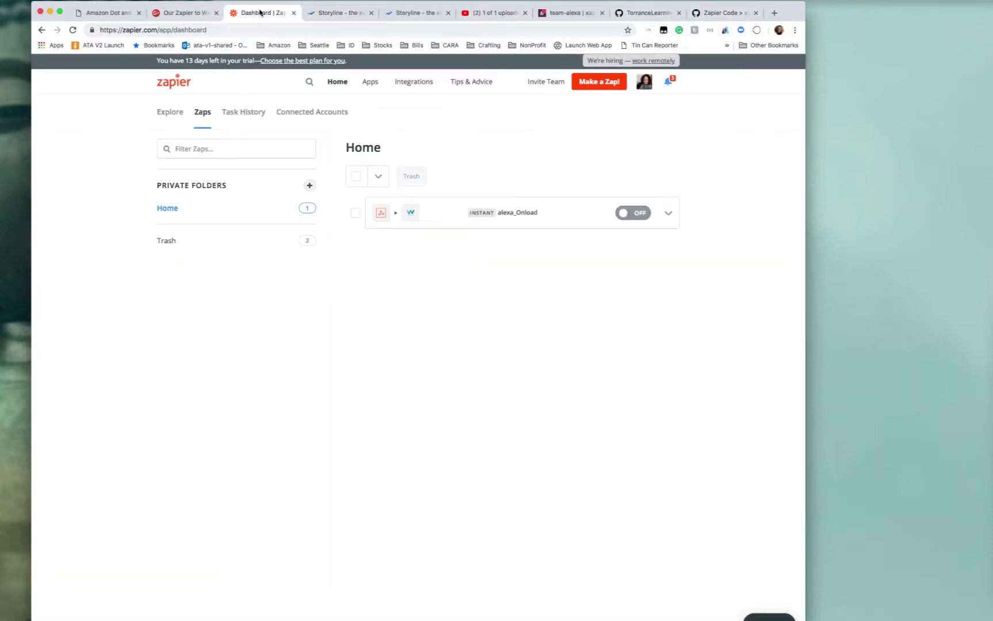
{"action": "scroll", "coordinate": [386, 297], "scroll_direction": "down", "scroll_amount": 1}
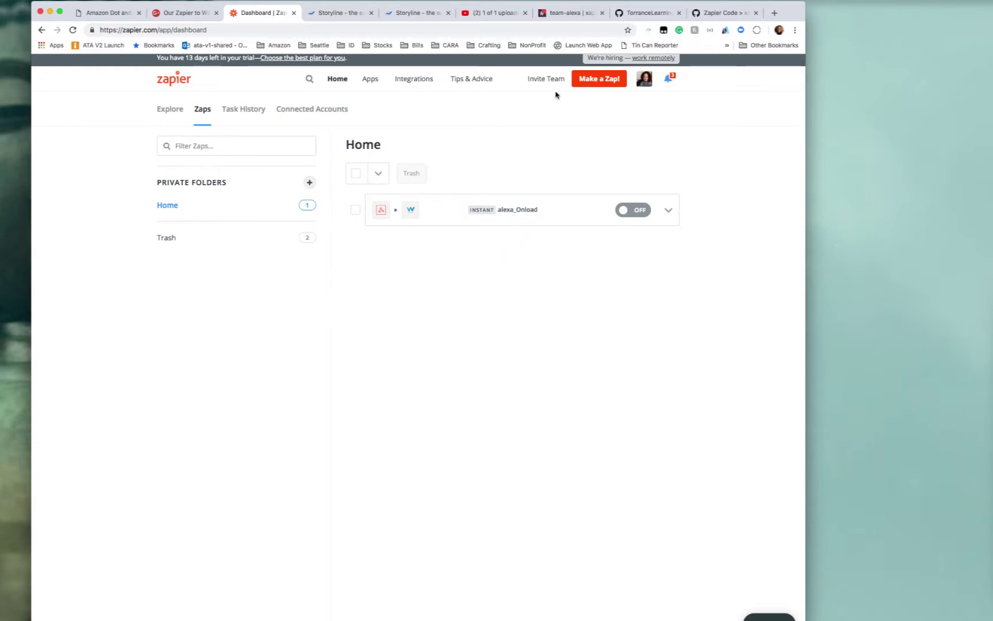
{"action": "left_click", "coordinate": [585, 86]}
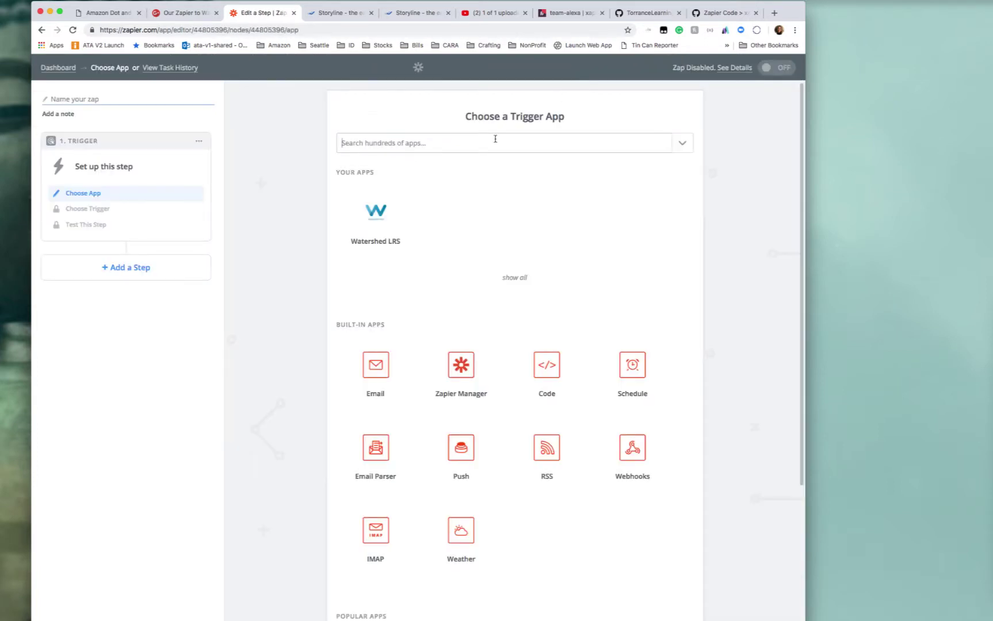
{"action": "left_click", "coordinate": [450, 137]}
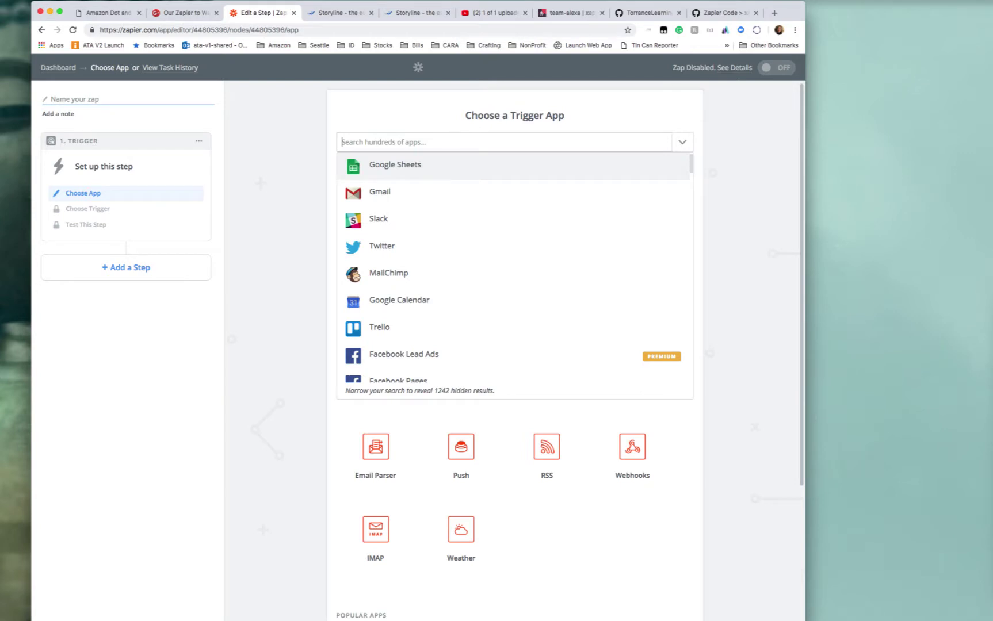
{"action": "type", "text": "webhook"}
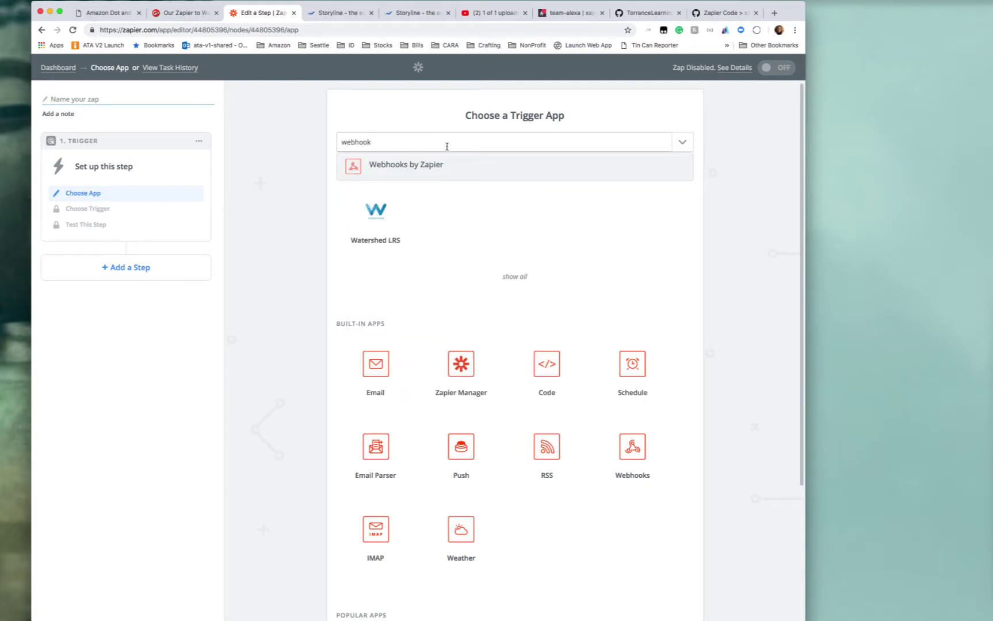
{"action": "left_click", "coordinate": [437, 164]}
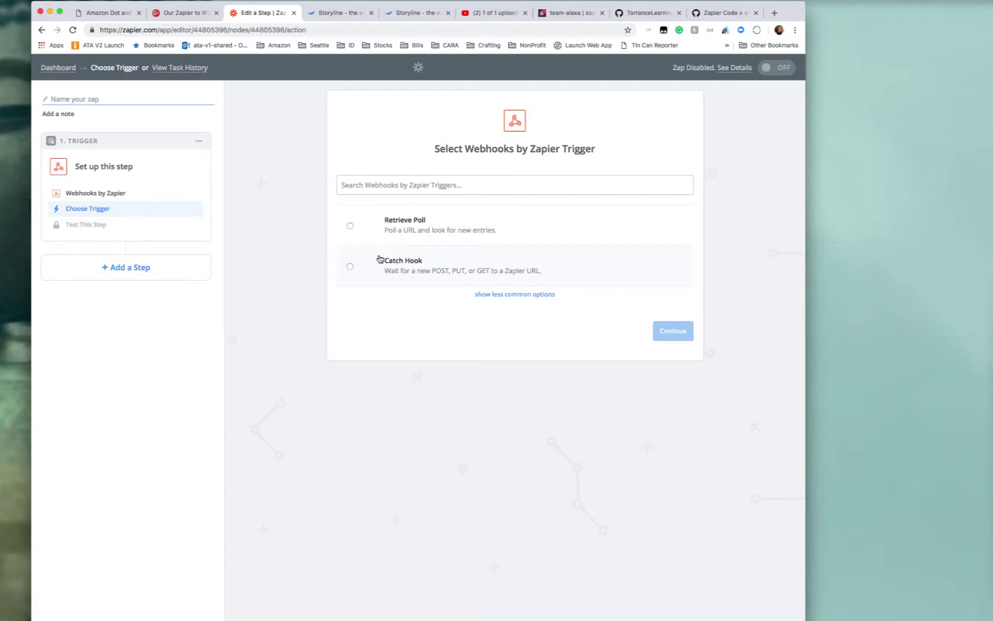
Step: Set the trigger to Catch Hook without a child key and copy the generated webhook URL
{"action": "left_click", "coordinate": [350, 267]}
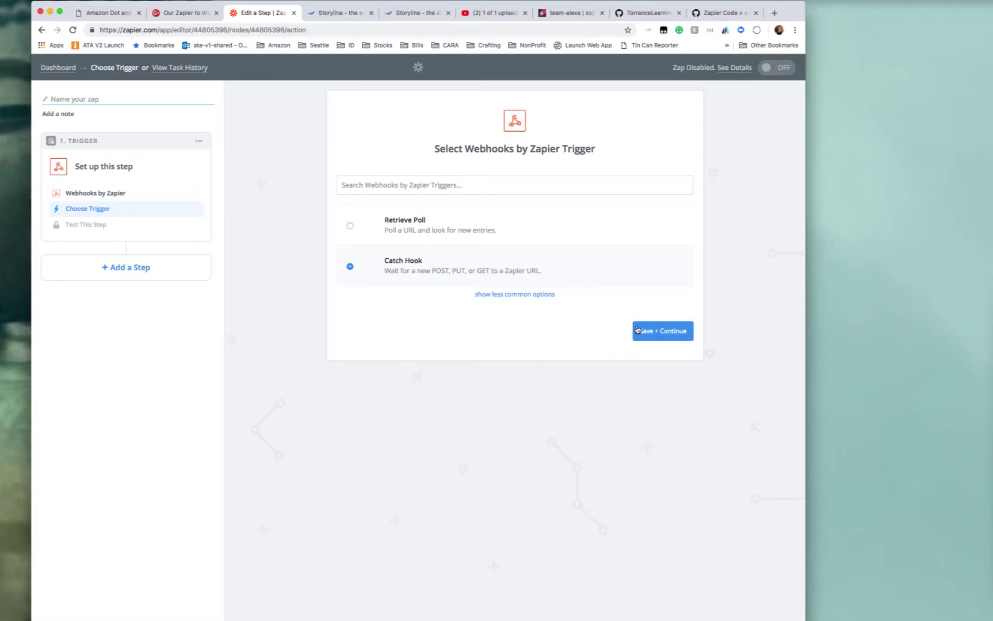
{"action": "left_click", "coordinate": [654, 331]}
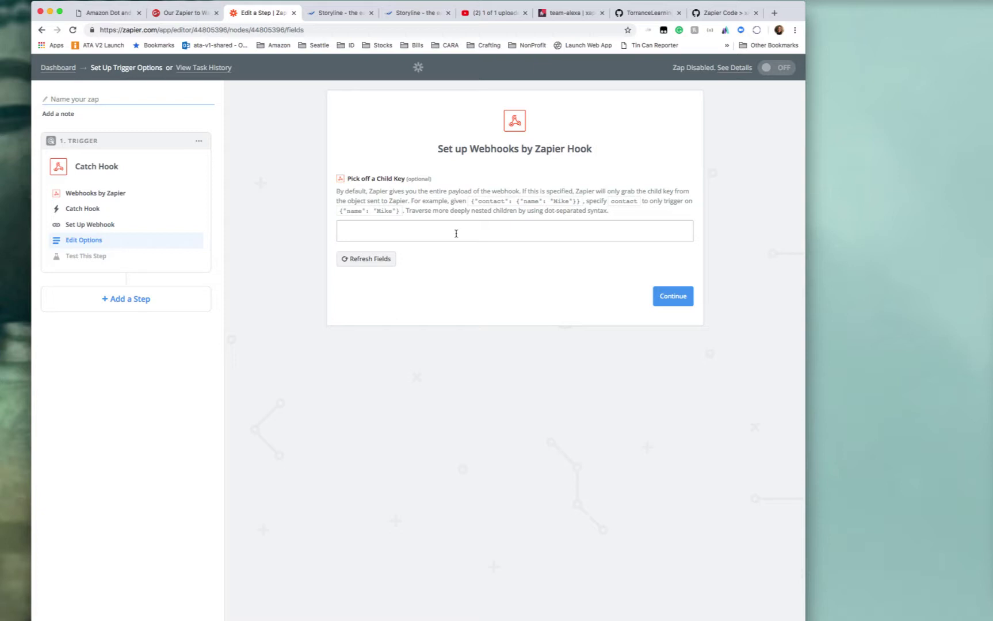
{"action": "left_click", "coordinate": [669, 297]}
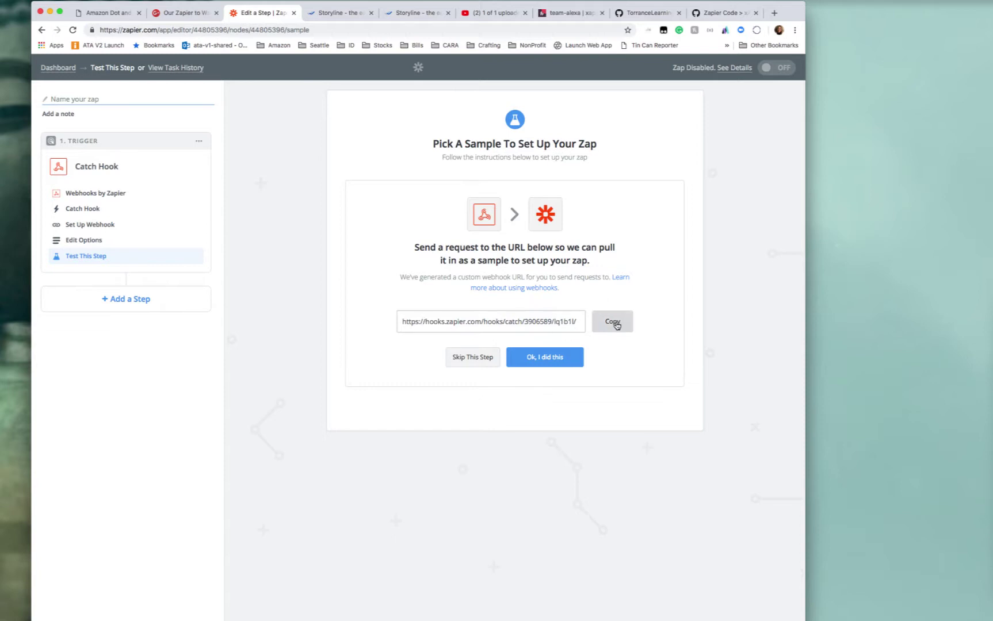
{"action": "left_click", "coordinate": [616, 326]}
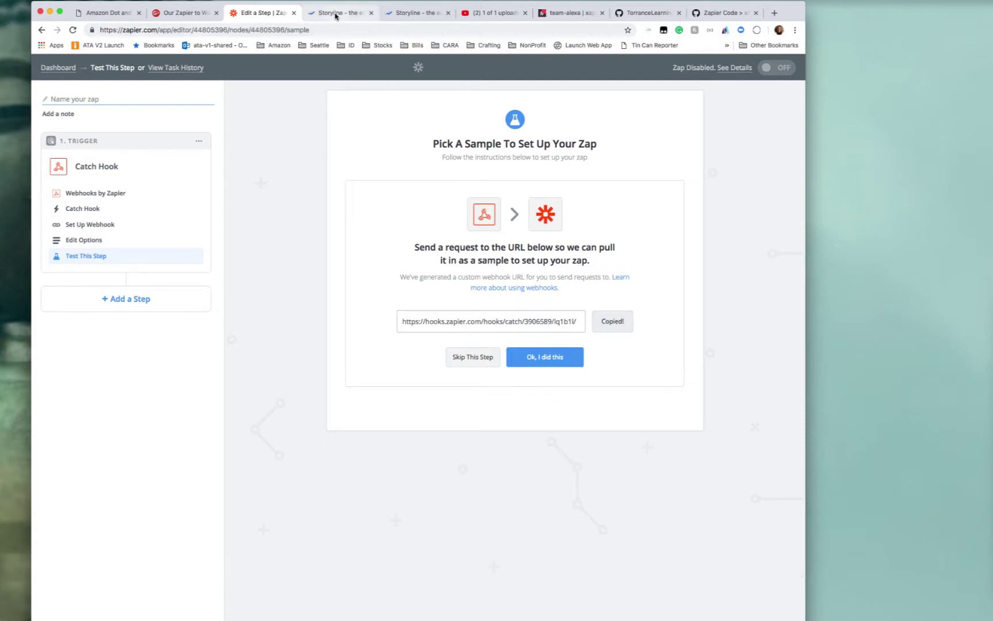
Step: In the Storyline bartender project, add an integration step named alexa_Onload to the Welcome Block, linked to Mojito's "It's mojito time!" step
{"action": "left_click", "coordinate": [337, 17]}
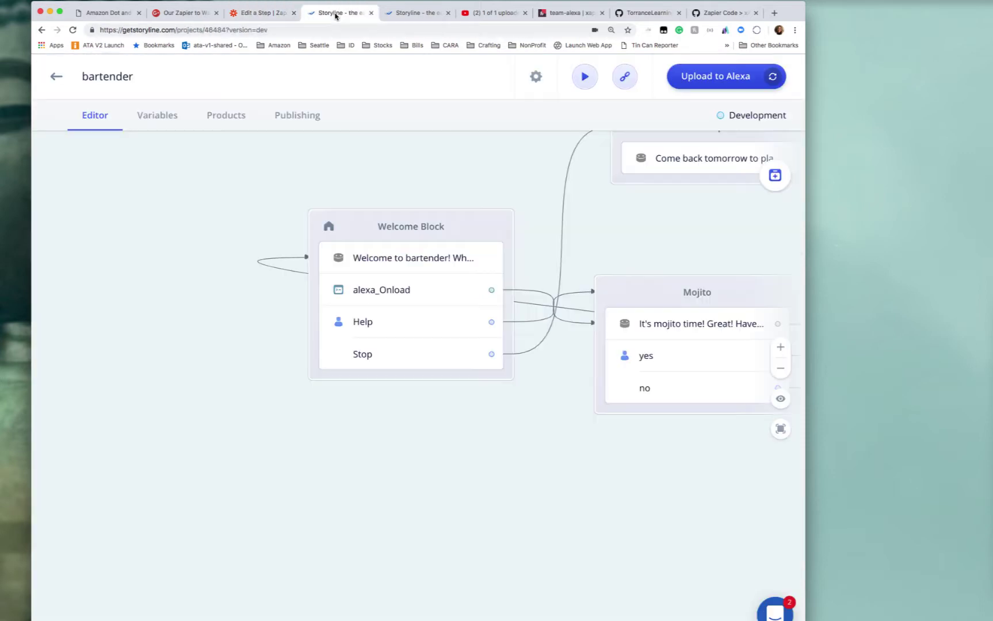
{"action": "left_click", "coordinate": [366, 262]}
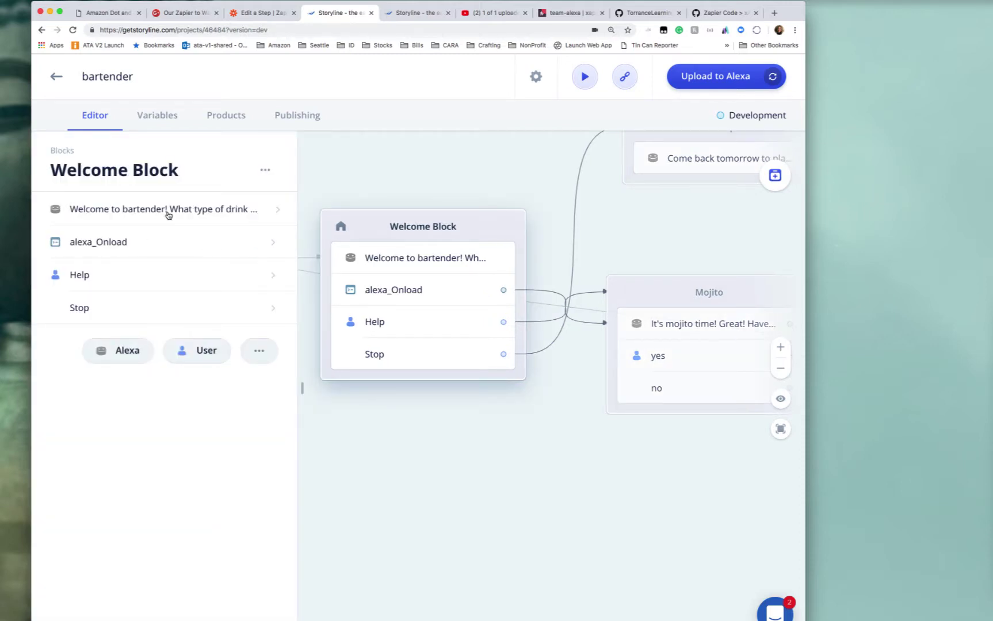
{"action": "left_click", "coordinate": [259, 352]}
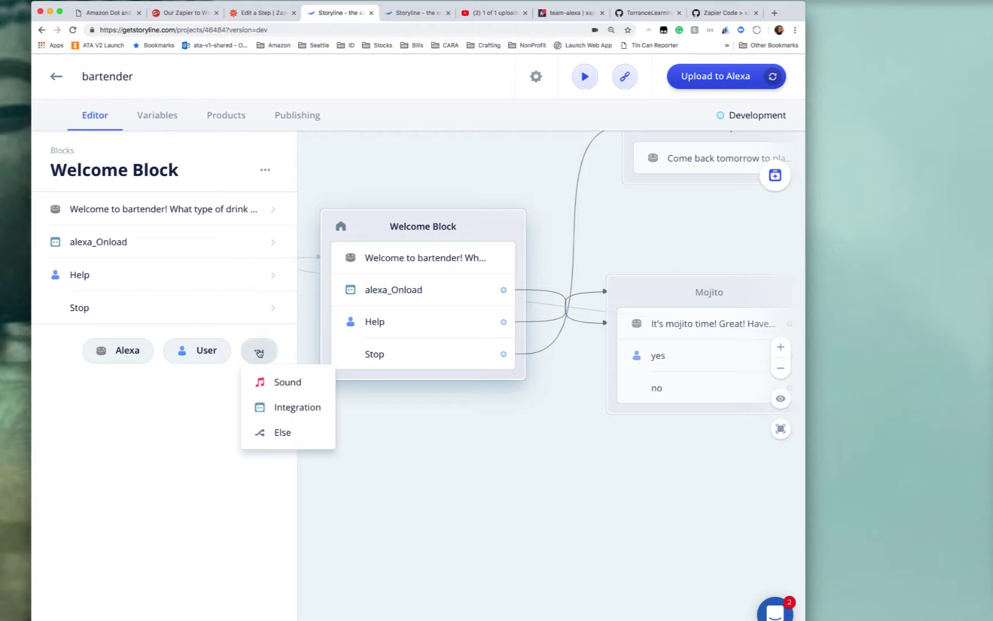
{"action": "left_click", "coordinate": [275, 408]}
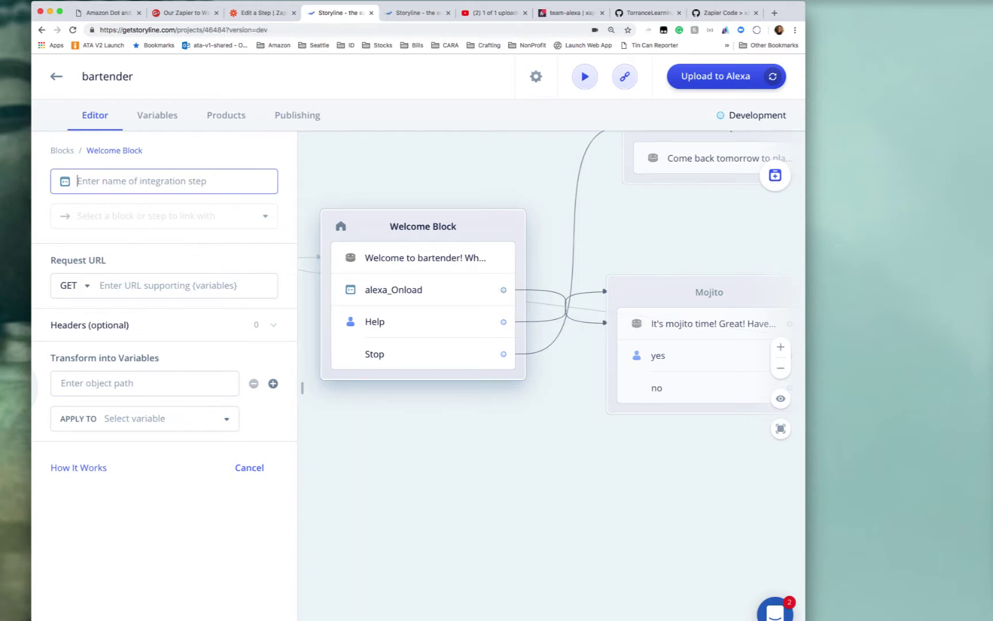
{"action": "type", "text": "alex"}
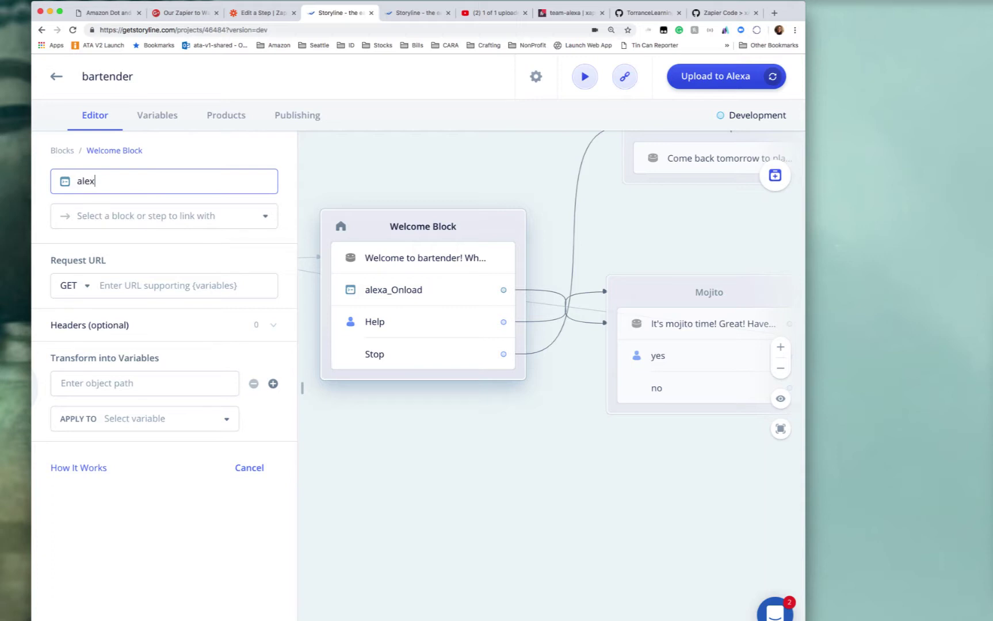
{"action": "type", "text": "a_Onload"}
{"action": "left_click", "coordinate": [153, 218]}
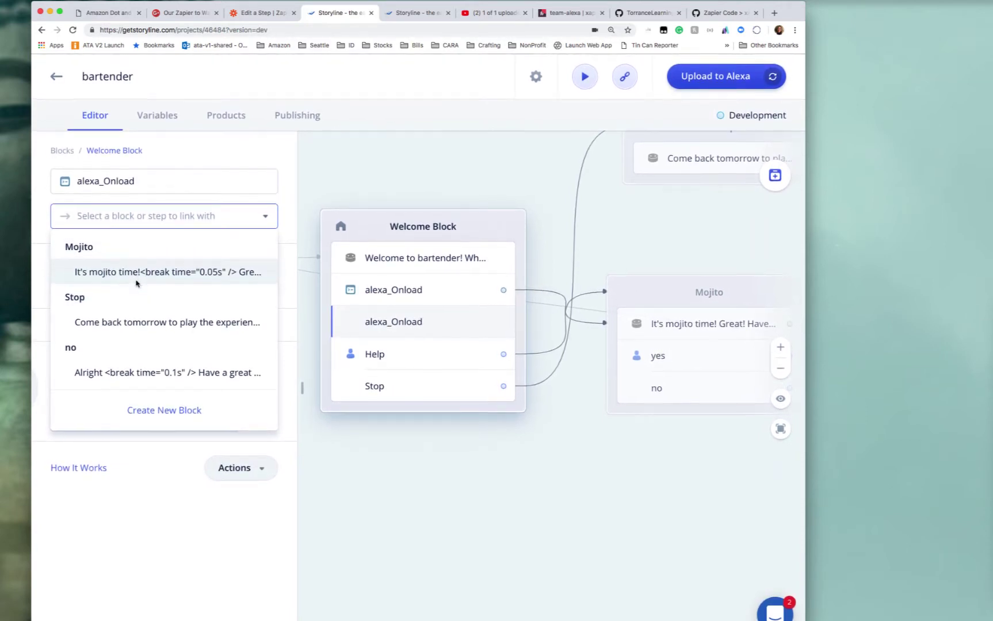
{"action": "left_click", "coordinate": [96, 275]}
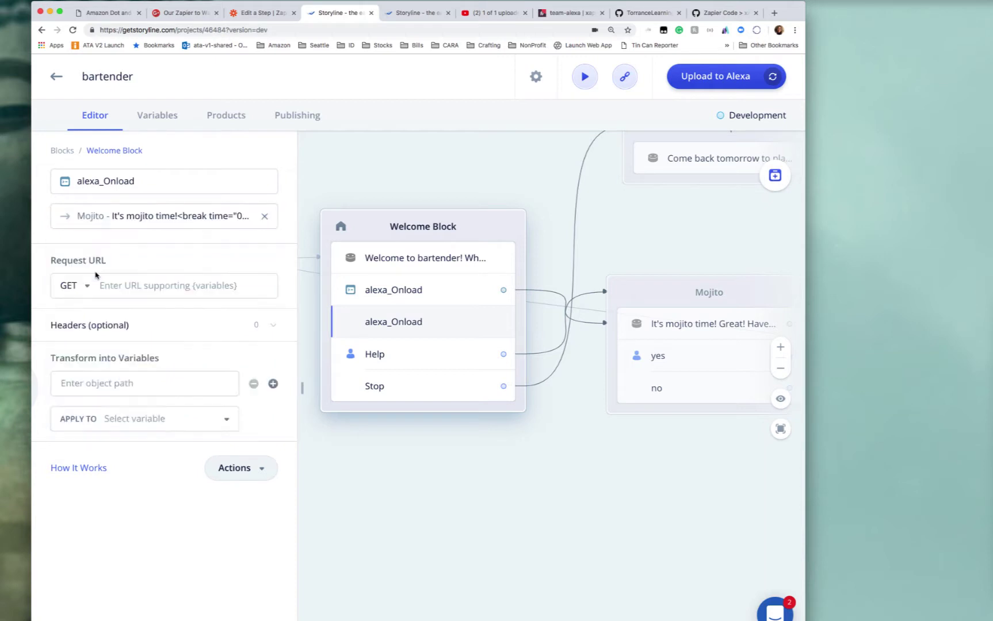
Step: Set the new alexa_Onload integration's request method to POST and paste the copied Zapier webhook URL as its request URL
{"action": "left_click", "coordinate": [107, 286]}
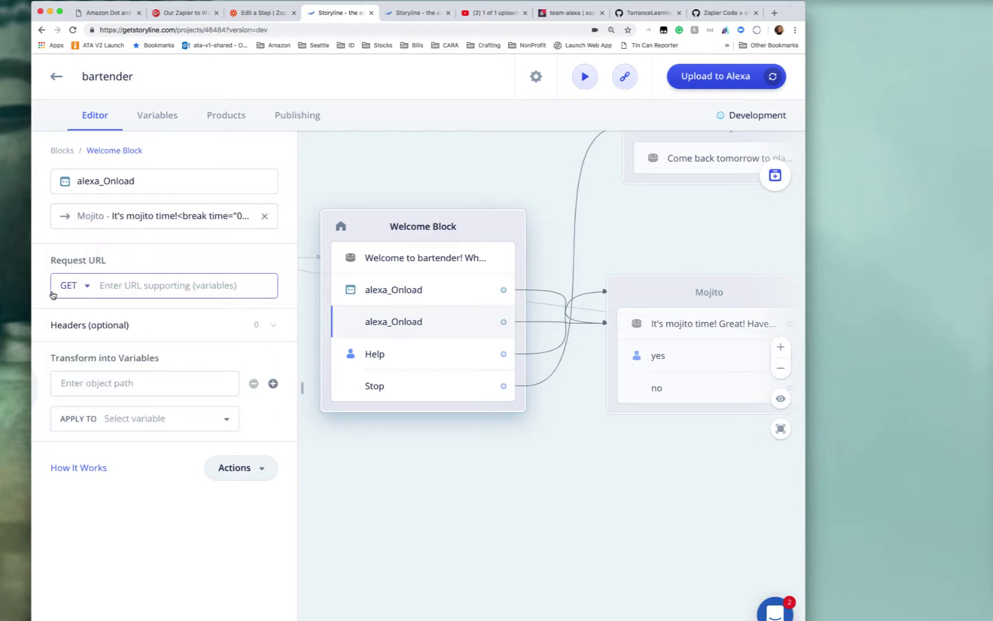
{"action": "left_click", "coordinate": [86, 288]}
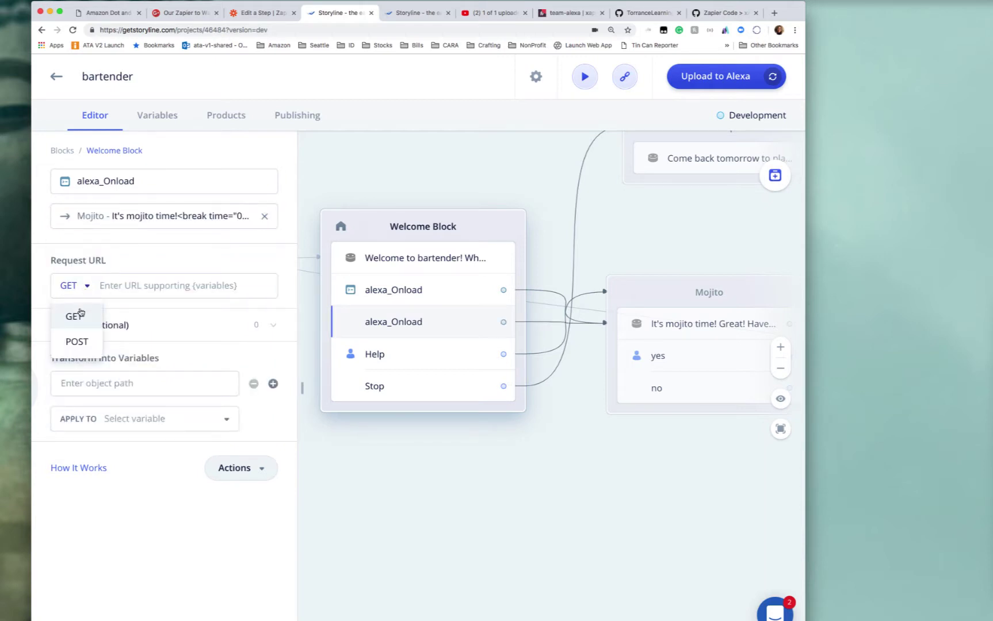
{"action": "left_click", "coordinate": [78, 343]}
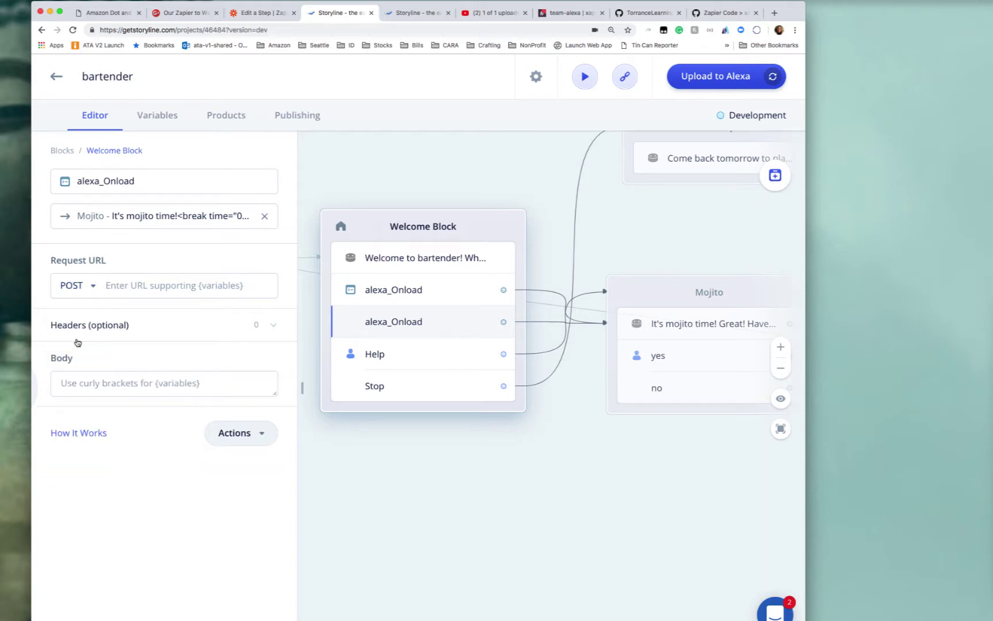
{"action": "left_click", "coordinate": [114, 293]}
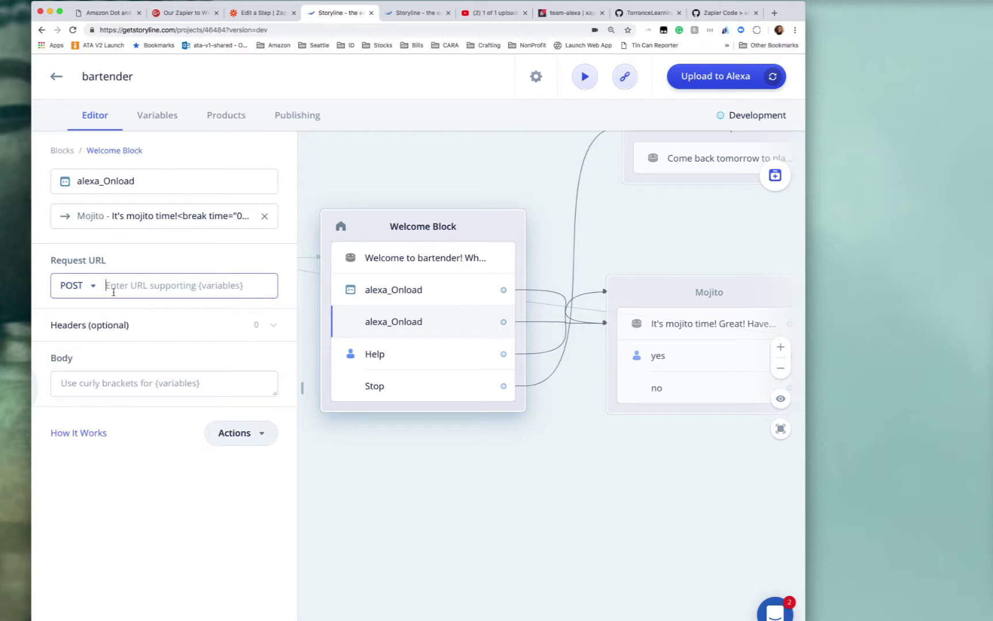
{"action": "key", "text": "super+v"}
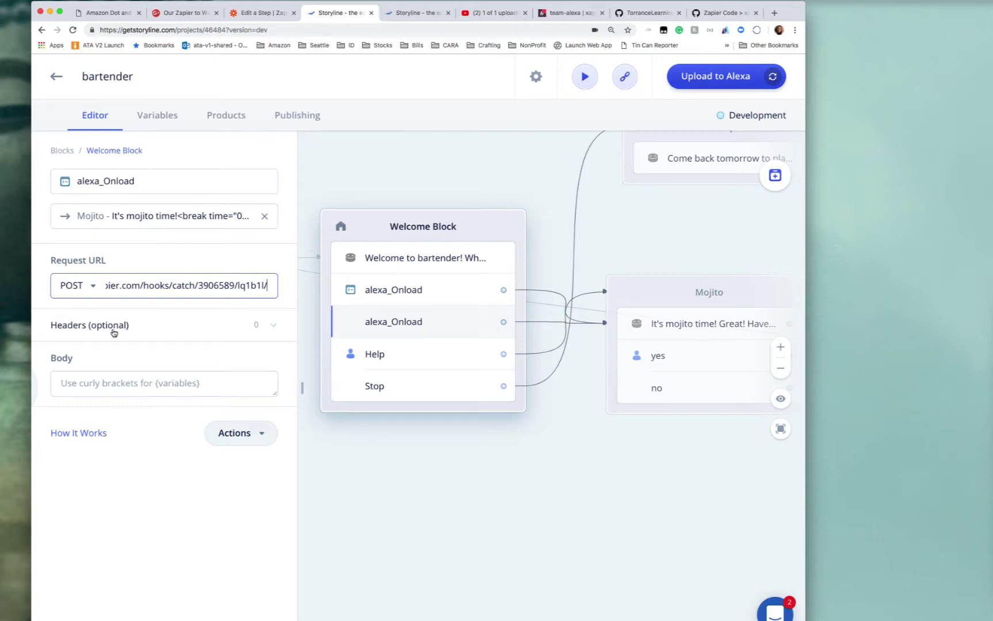
Step: Copy the built-in {amazonUserId} variable name from the bartender project's variables list
{"action": "left_click", "coordinate": [64, 384]}
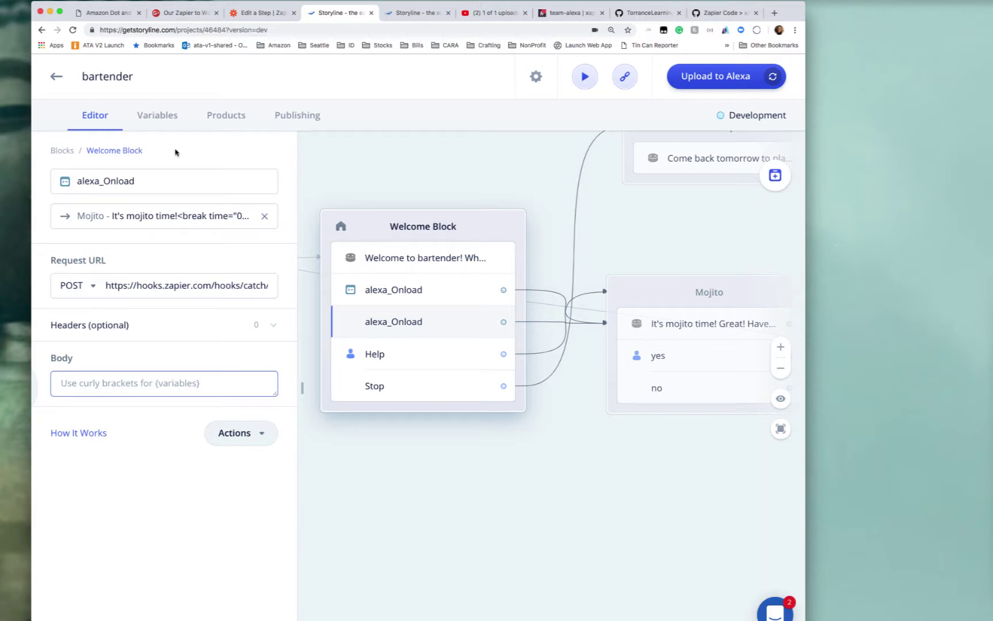
{"action": "left_click", "coordinate": [409, 14]}
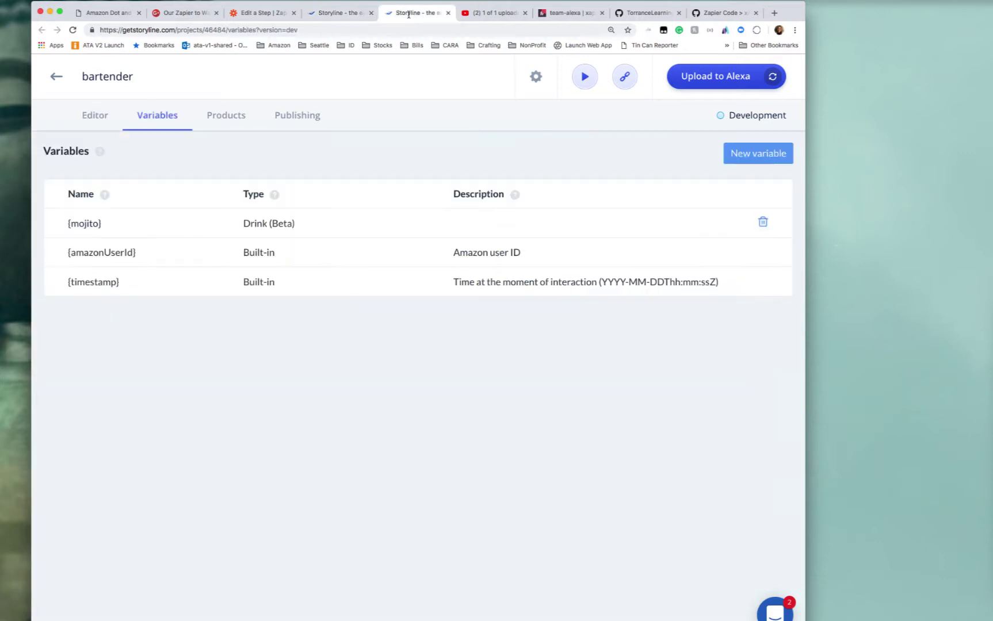
{"action": "left_click", "coordinate": [113, 254]}
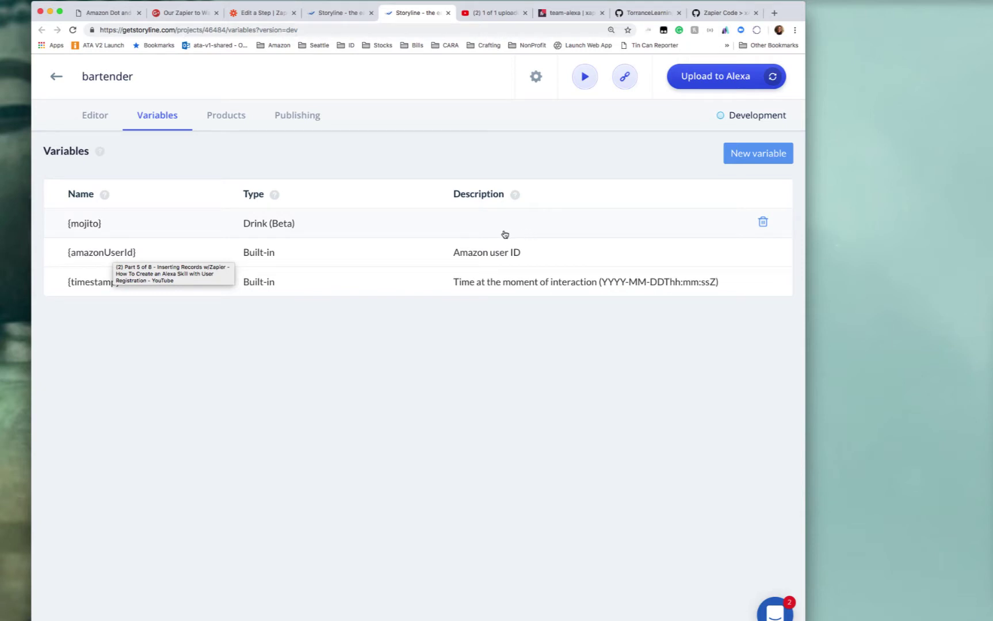
{"action": "left_click", "coordinate": [67, 255]}
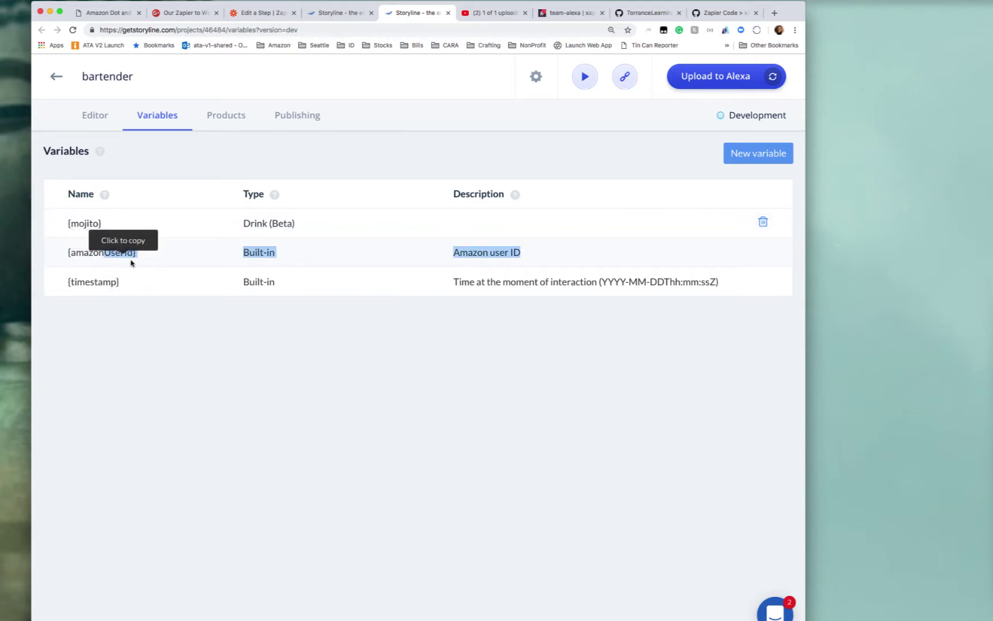
{"action": "left_click", "coordinate": [64, 253]}
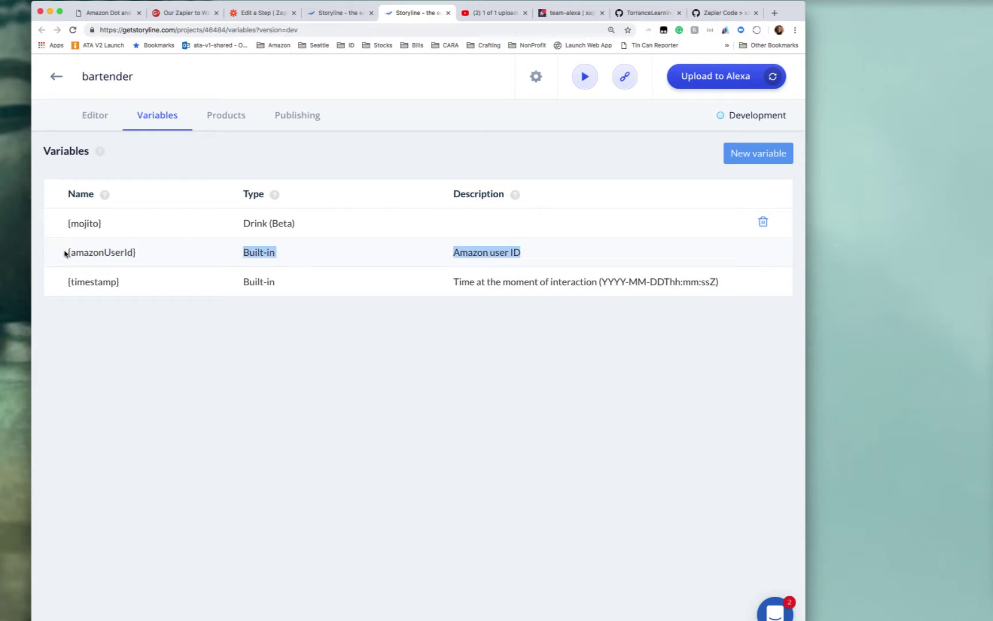
{"action": "left_click", "coordinate": [67, 253]}
{"action": "left_click", "coordinate": [67, 253]}
{"action": "key", "text": "super+c"}
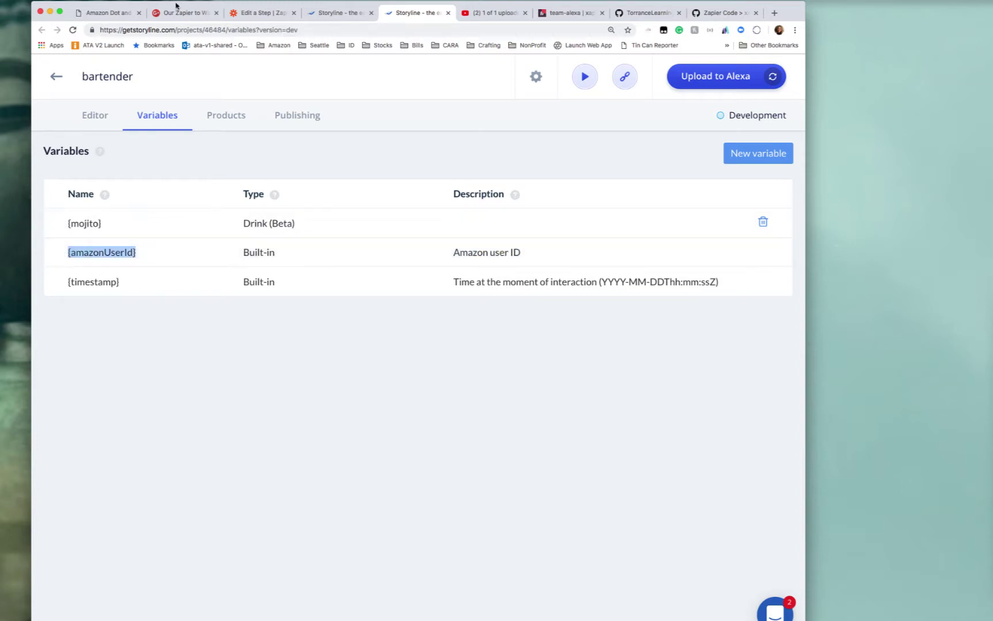
Step: Set the new alexa_Onload integration's request body to {"amazonUserID" : {{amazonUserId}}}, using the copied variable name
{"action": "left_click", "coordinate": [256, 14]}
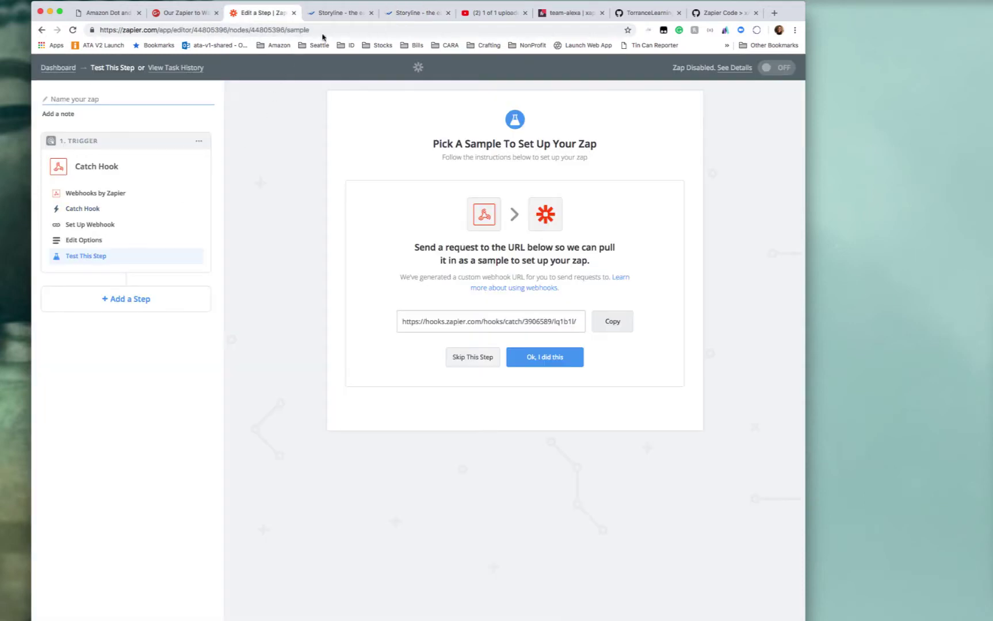
{"action": "left_click", "coordinate": [340, 13]}
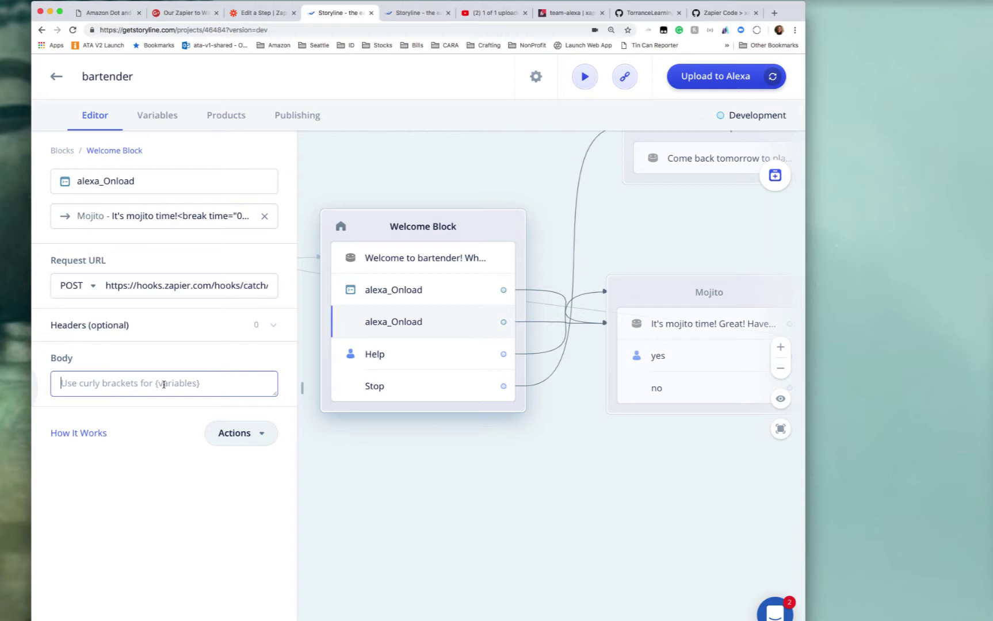
{"action": "type", "text": "{\""}
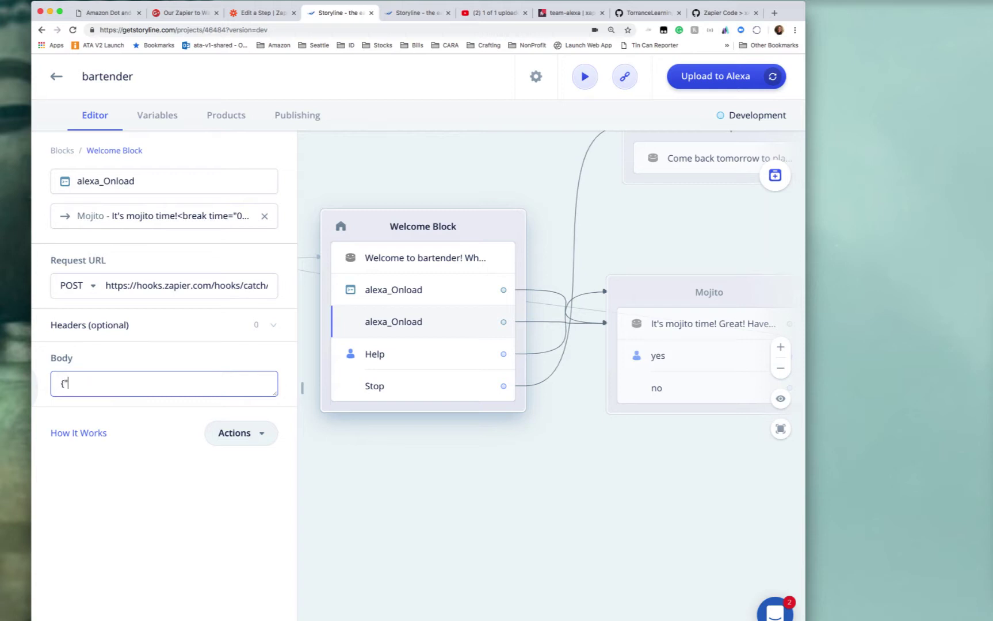
{"action": "type", "text": "amazonUserID"}
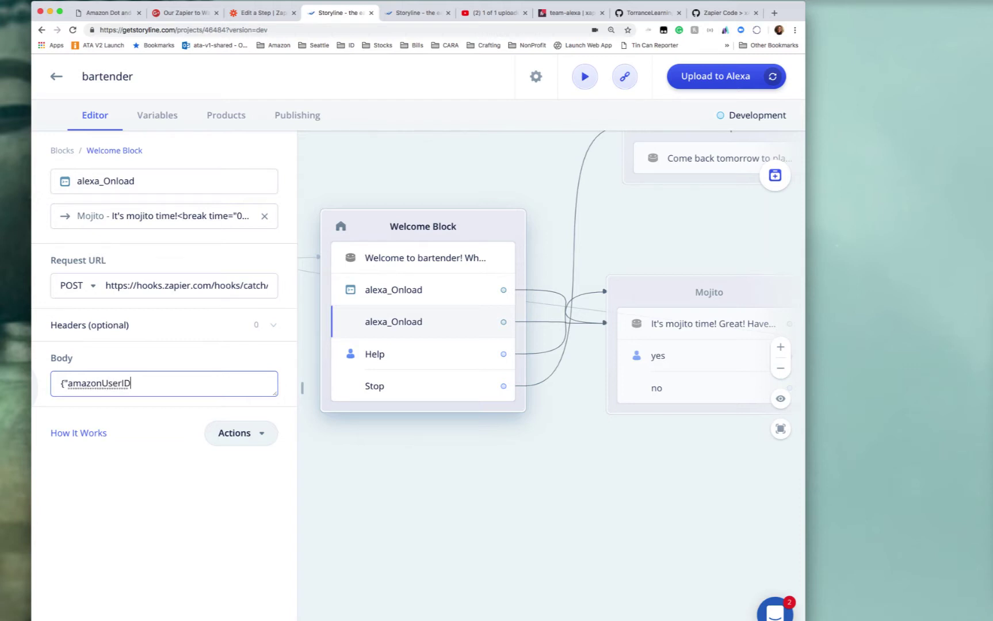
{"action": "type", "text": "\" : {{"}
{"action": "key", "text": "super+v"}
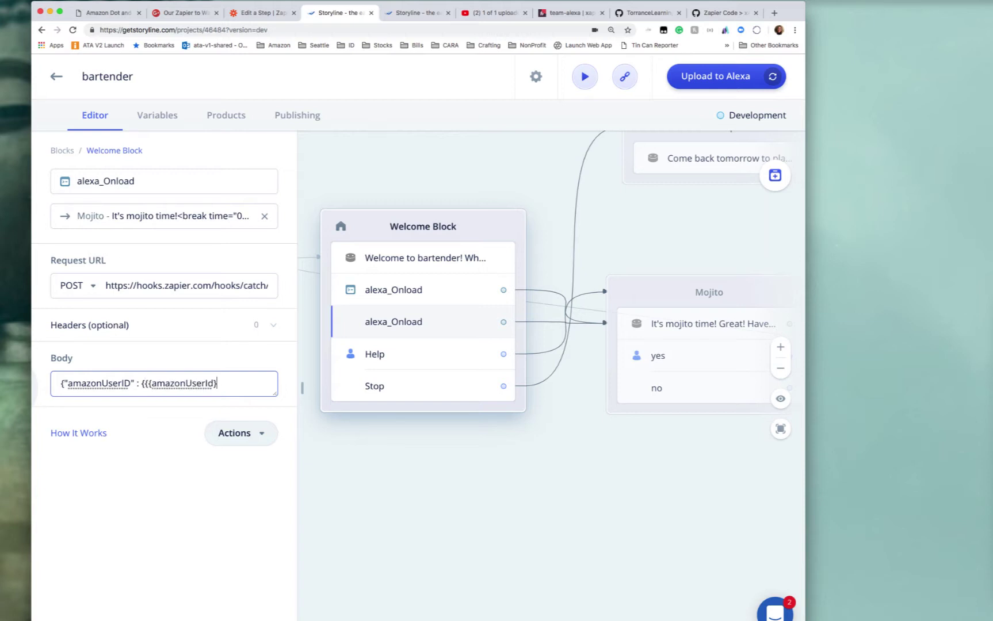
{"action": "type", "text": "}"}
{"action": "left_click", "coordinate": [145, 384]}
{"action": "key", "text": "BackSpace"}
{"action": "left_click", "coordinate": [410, 12]}
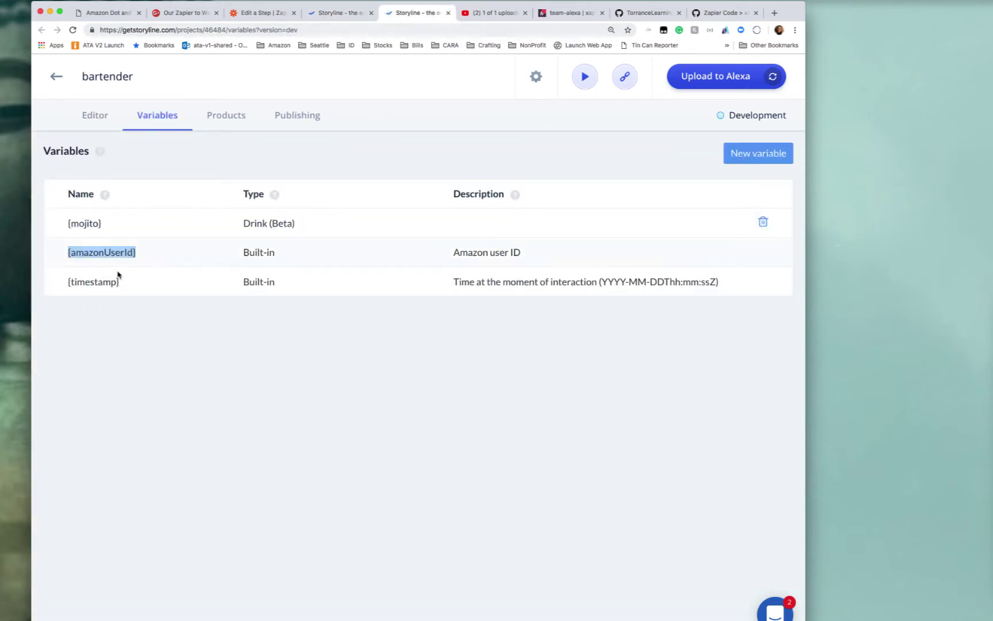
{"action": "left_click", "coordinate": [339, 14]}
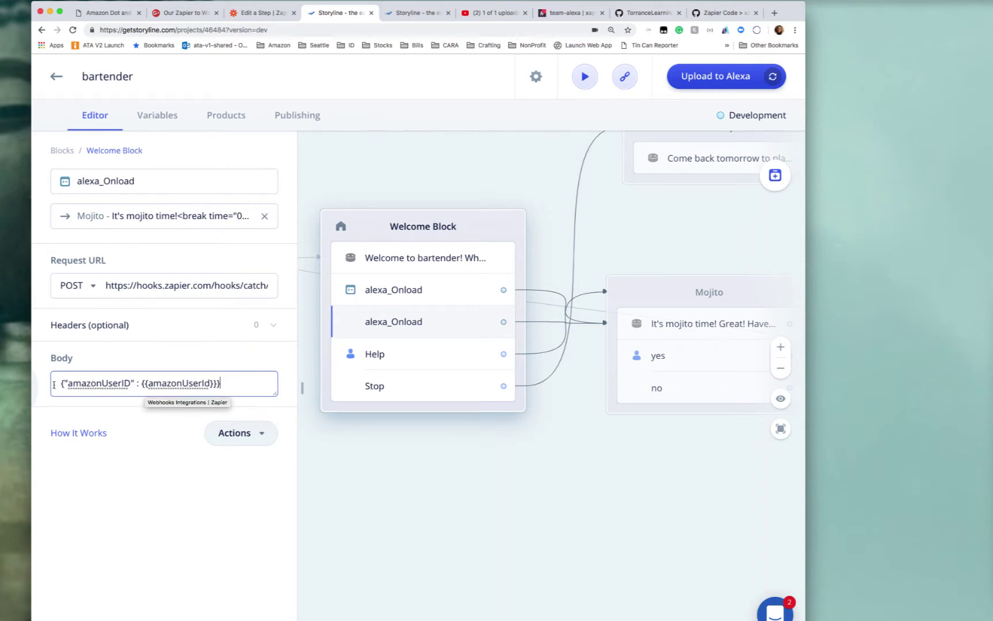
{"action": "left_click", "coordinate": [266, 476]}
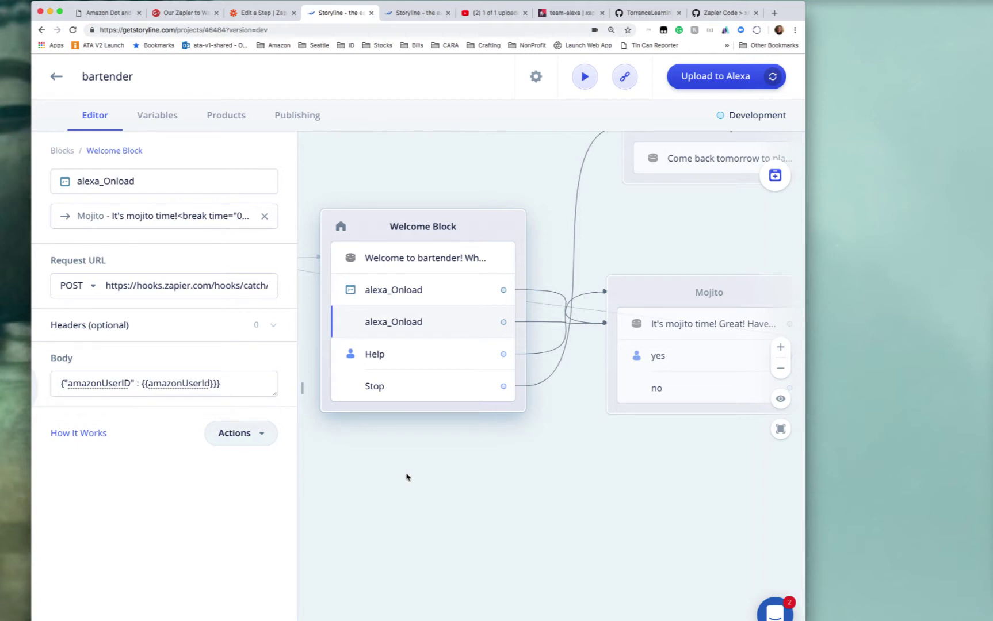
Step: Compare the Welcome Block's two alexa_Onload integrations and delete the second one, which has the single-line request body
{"action": "left_click", "coordinate": [399, 296]}
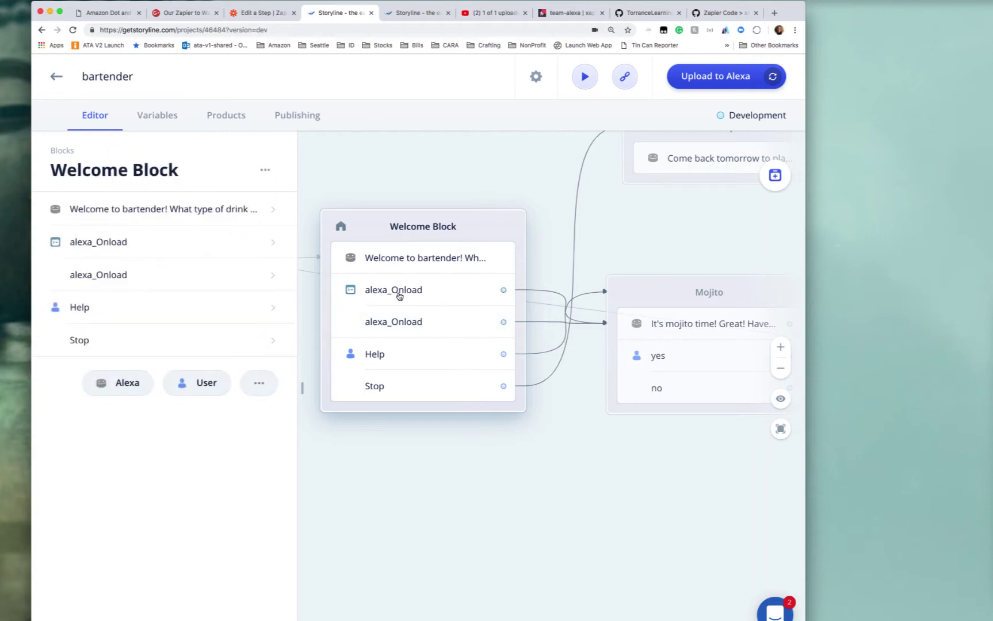
{"action": "left_click", "coordinate": [213, 242]}
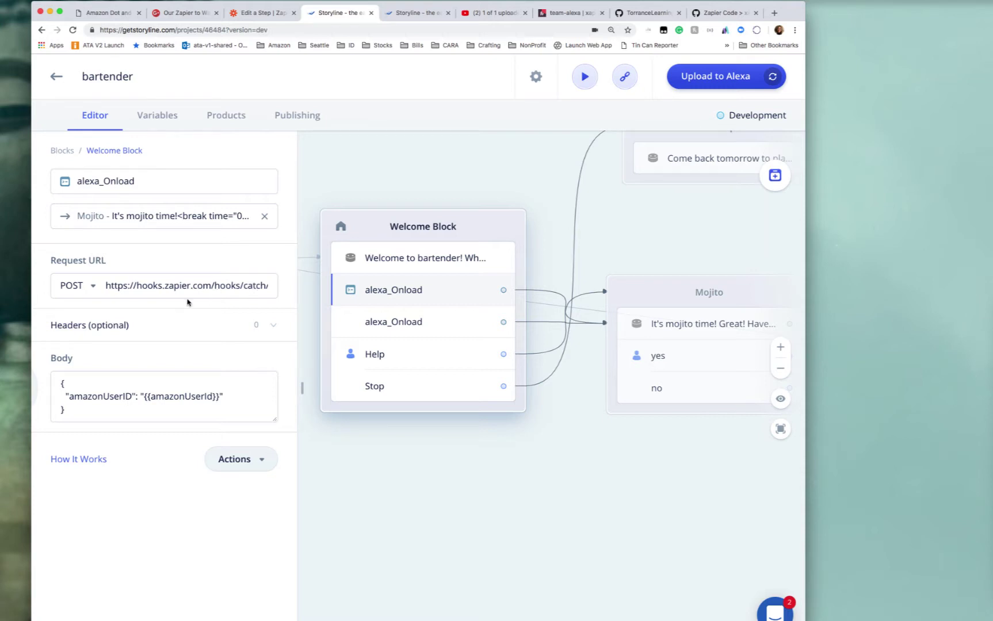
{"action": "left_click", "coordinate": [393, 326]}
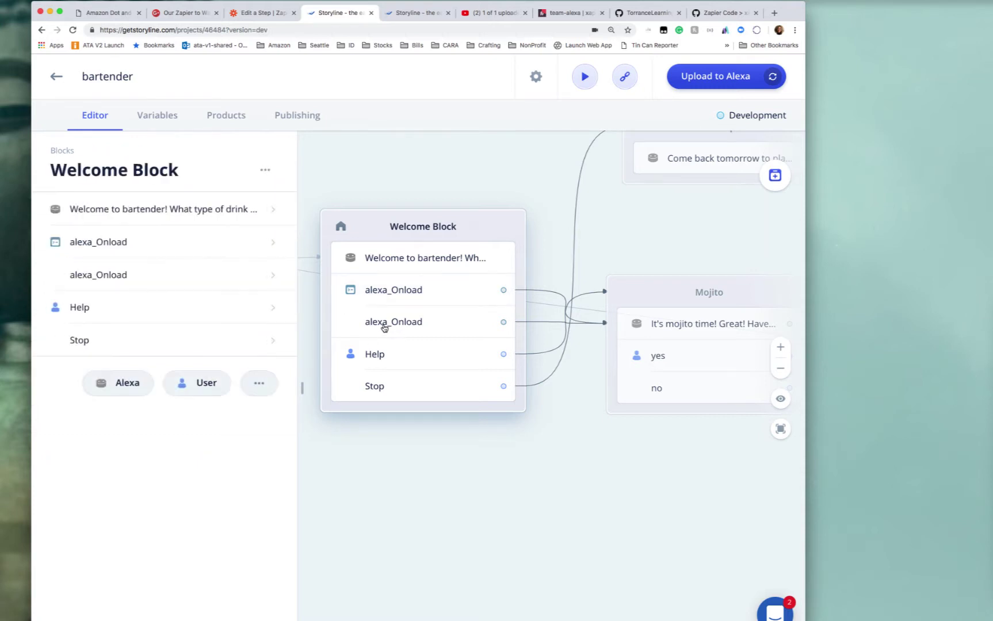
{"action": "left_click", "coordinate": [191, 274]}
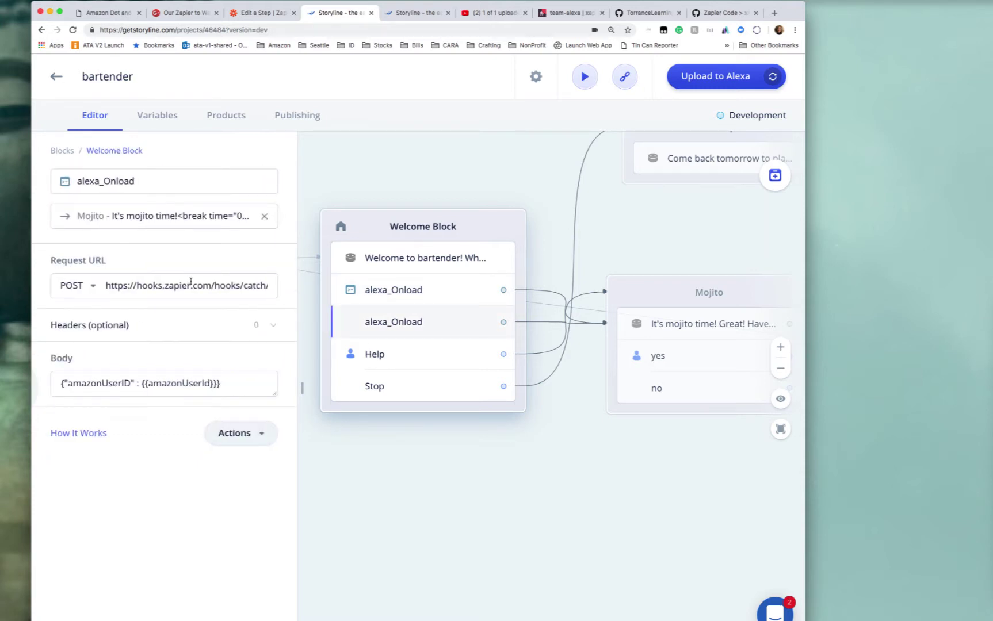
{"action": "left_click", "coordinate": [402, 290]}
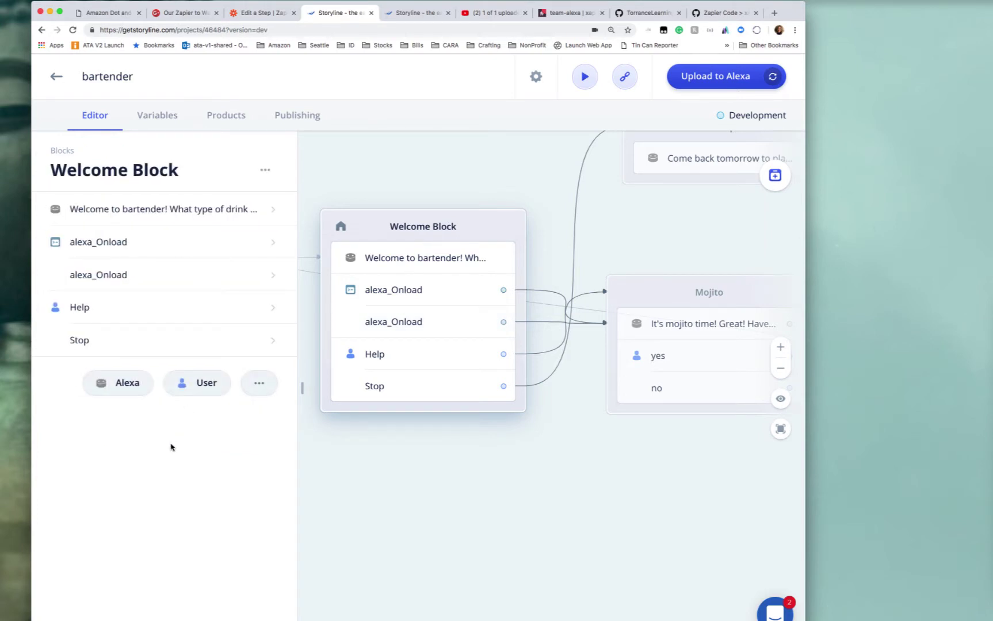
{"action": "left_click", "coordinate": [273, 276]}
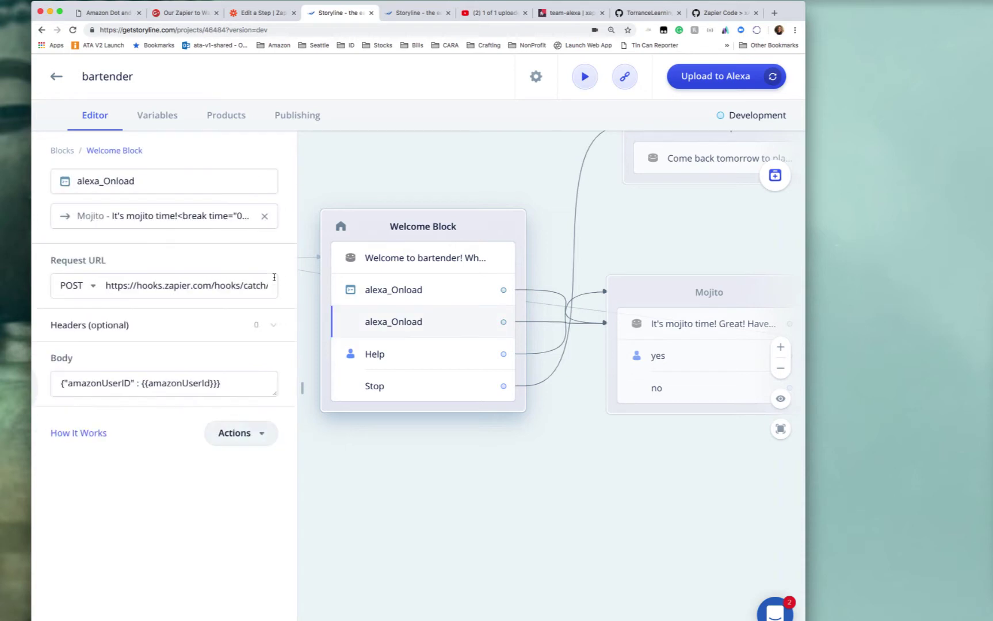
{"action": "left_click", "coordinate": [263, 435]}
{"action": "left_click", "coordinate": [251, 474]}
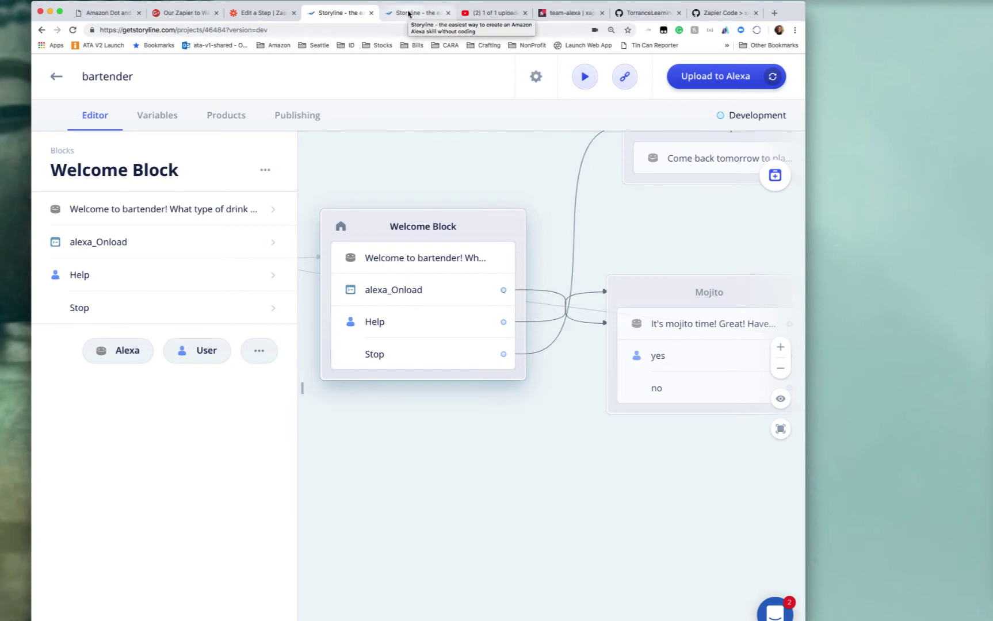
Step: Copy the webhook URL from the Zapier trigger and replace the remaining alexa_Onload integration's request URL with it
{"action": "left_click", "coordinate": [260, 13]}
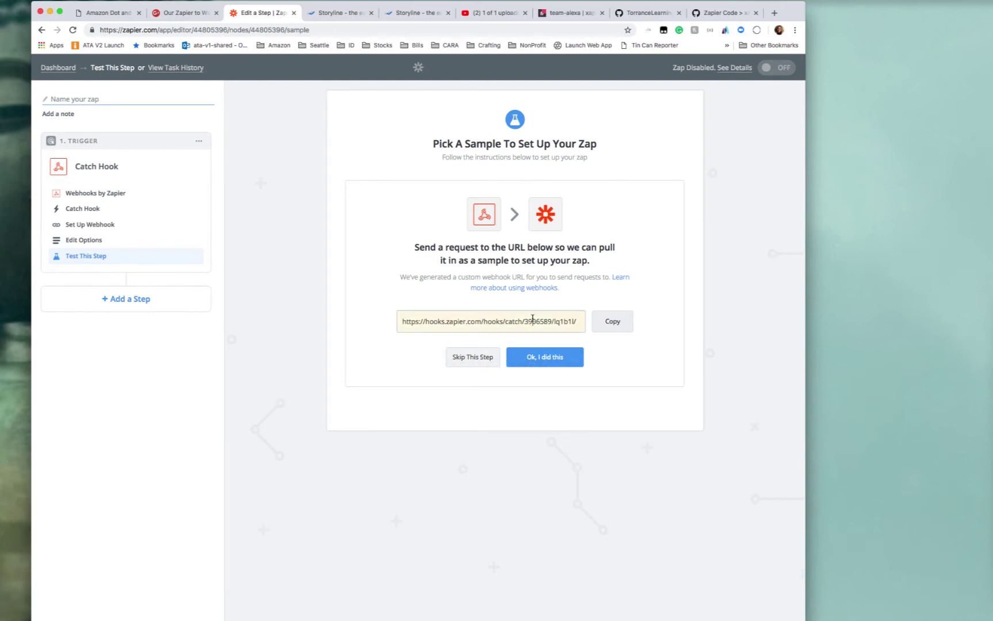
{"action": "left_click", "coordinate": [611, 321]}
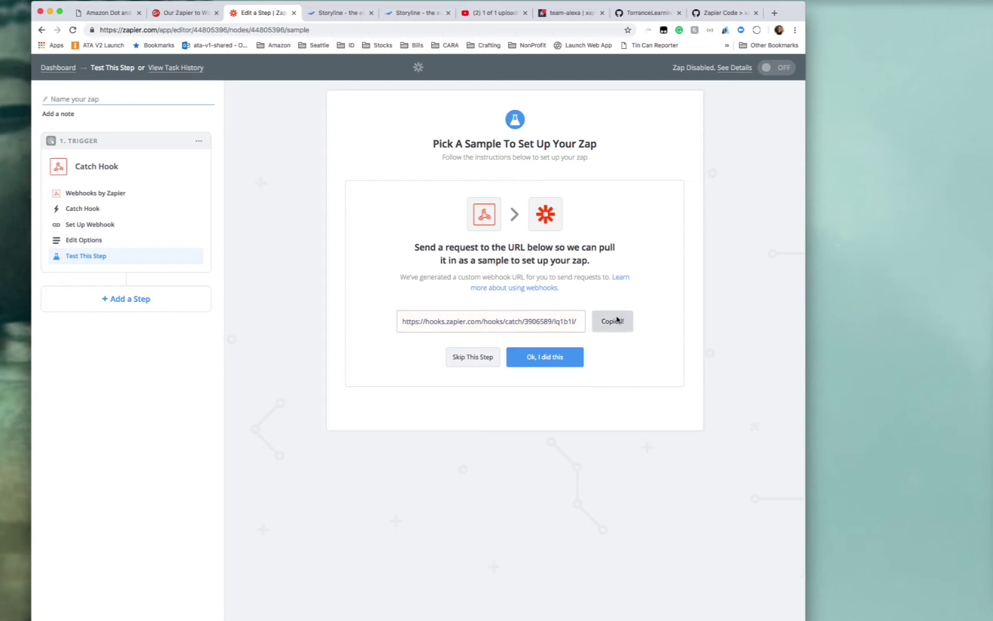
{"action": "left_click", "coordinate": [331, 14]}
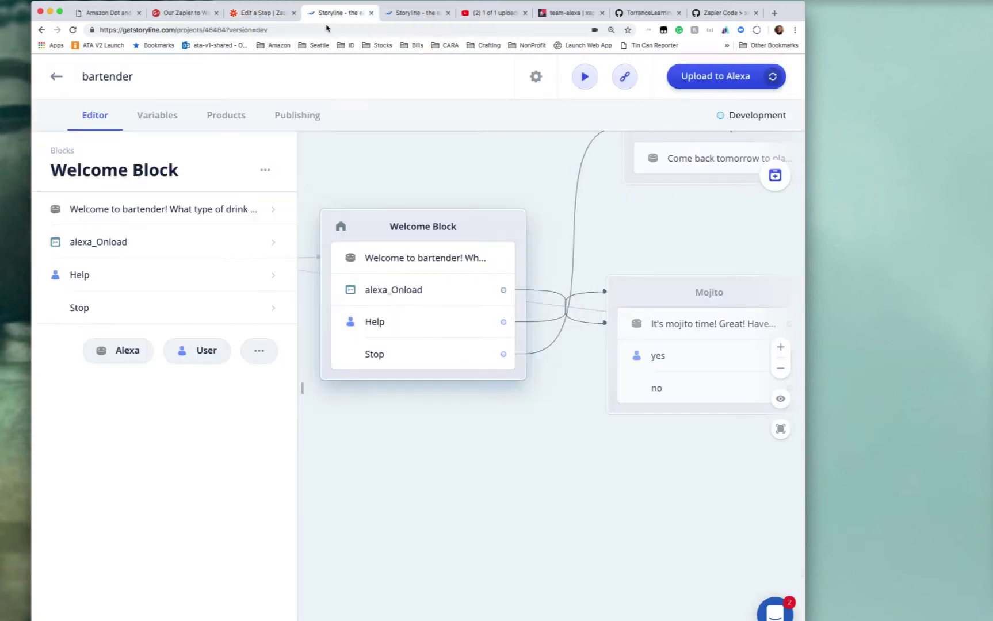
{"action": "left_click", "coordinate": [276, 244]}
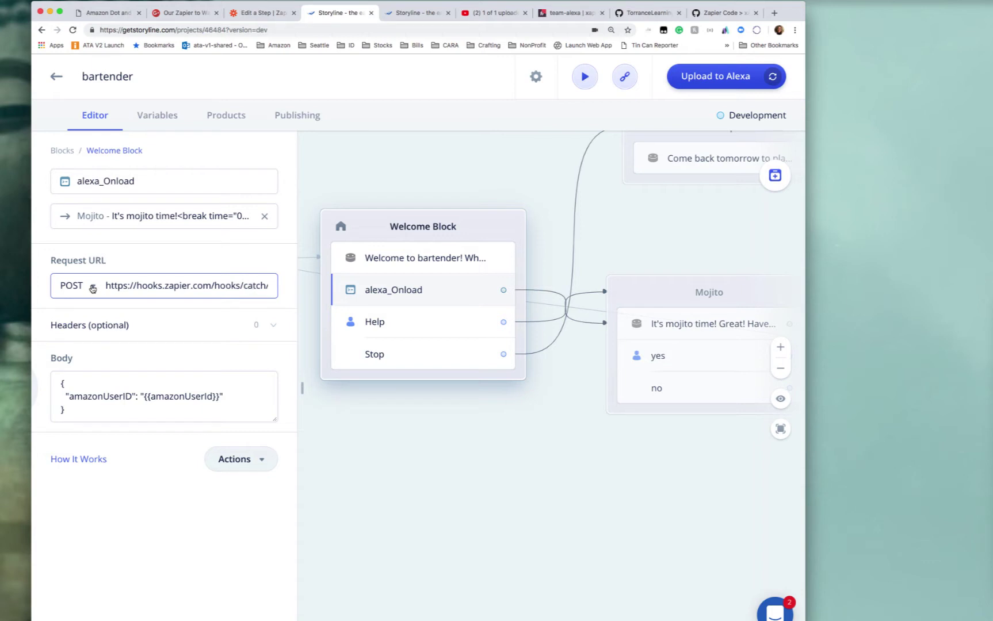
{"action": "left_click_drag", "start_coordinate": [106, 285], "coordinate": [274, 285]}
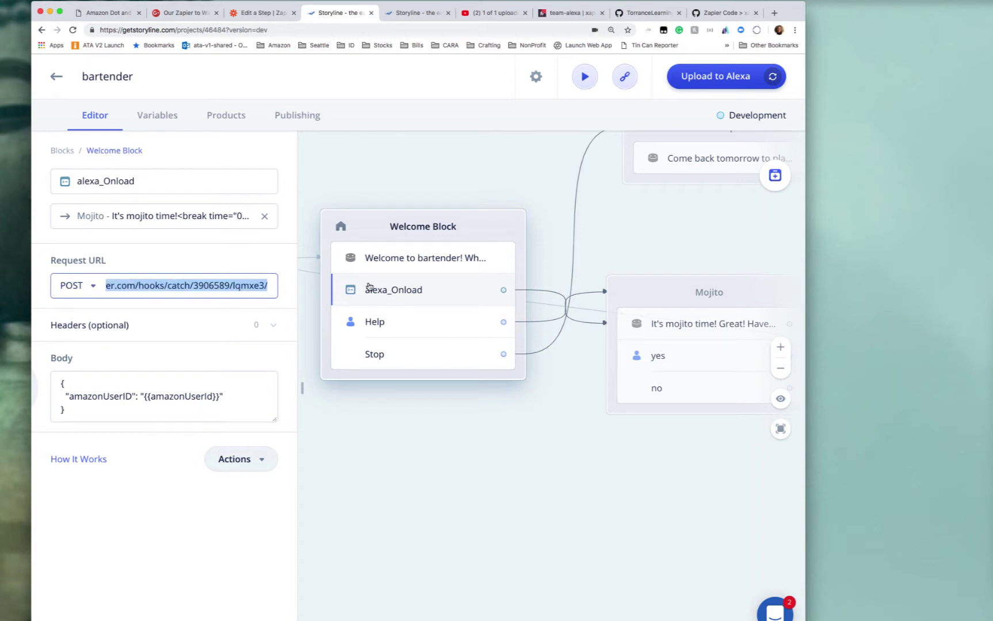
{"action": "key", "text": "BackSpace"}
{"action": "key", "text": "ctrl+v"}
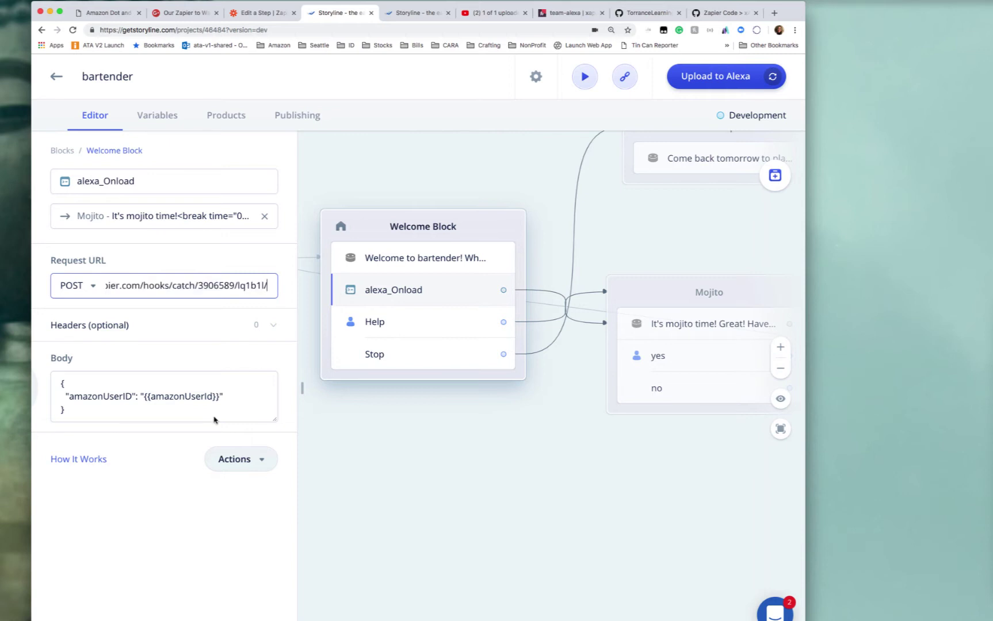
{"action": "left_click", "coordinate": [320, 158]}
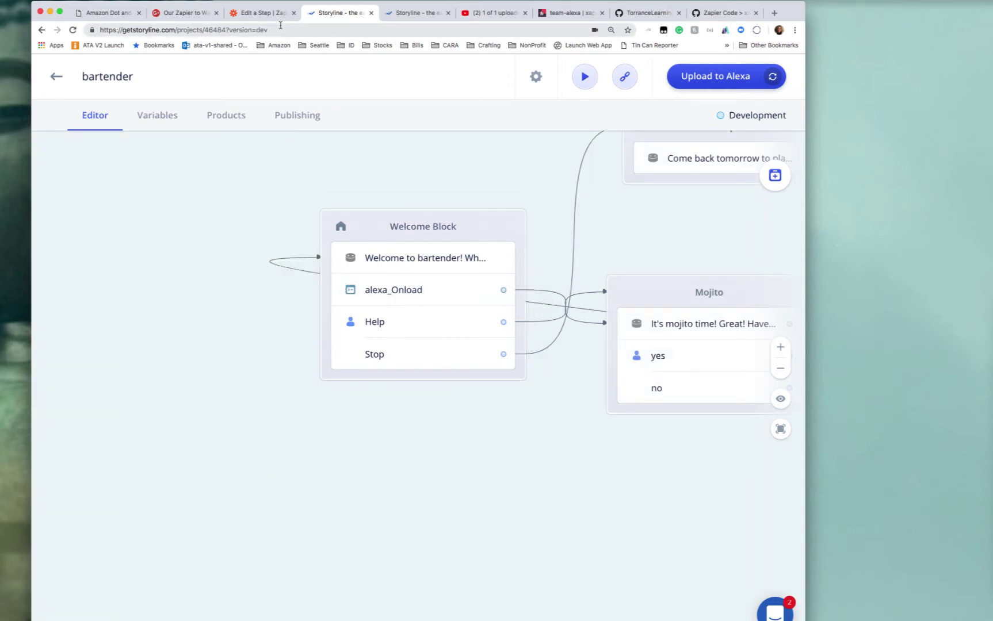
Step: Start Zapier's search for a webhook sample and run the bartender skill simulation in Storyline to send a request
{"action": "left_click", "coordinate": [280, 25]}
{"action": "left_click", "coordinate": [261, 13]}
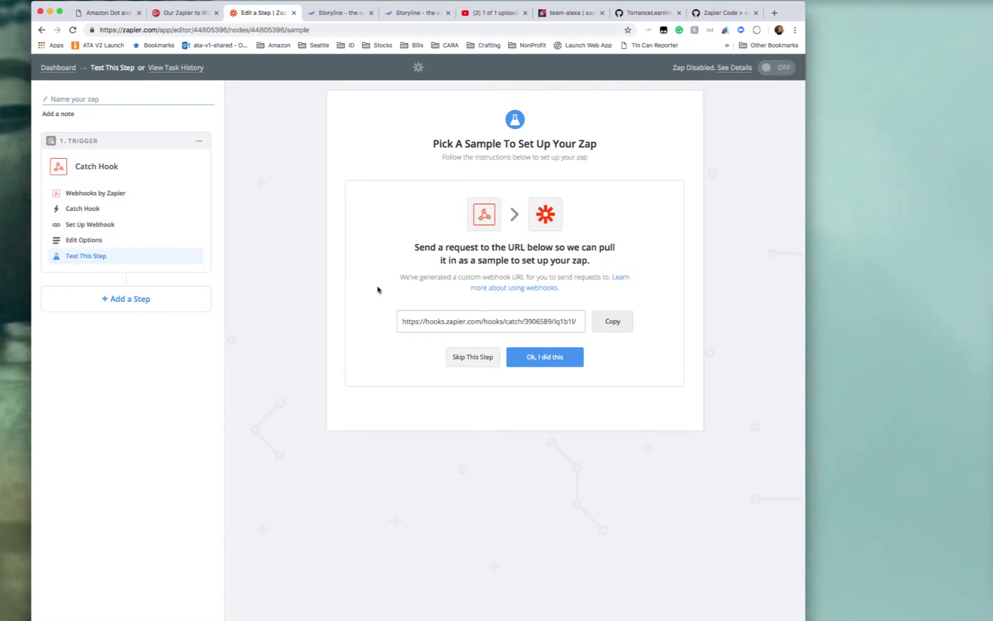
{"action": "left_click", "coordinate": [540, 358]}
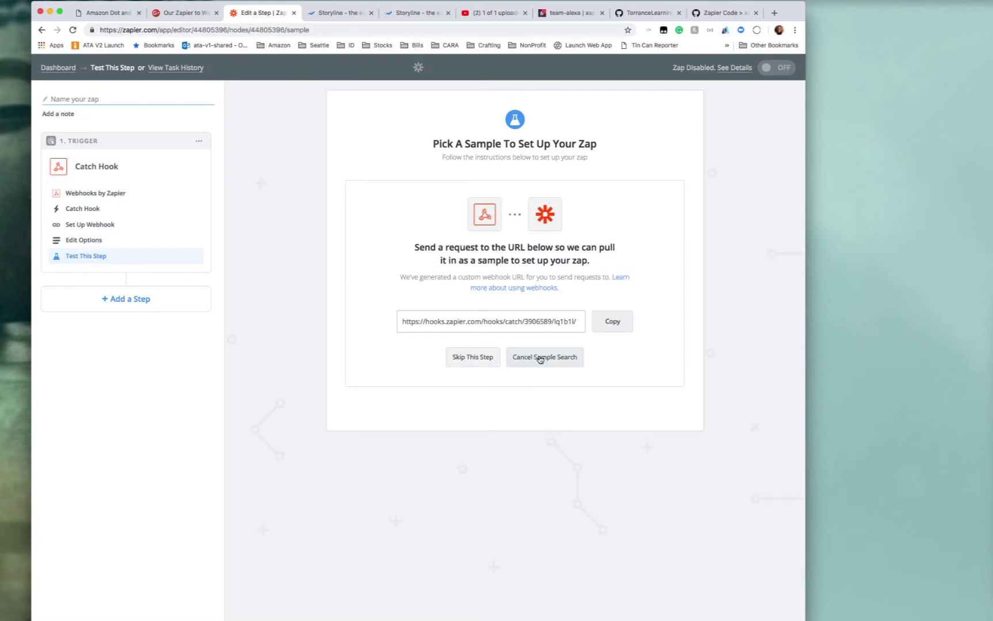
{"action": "left_click", "coordinate": [325, 12]}
{"action": "left_click", "coordinate": [523, 242]}
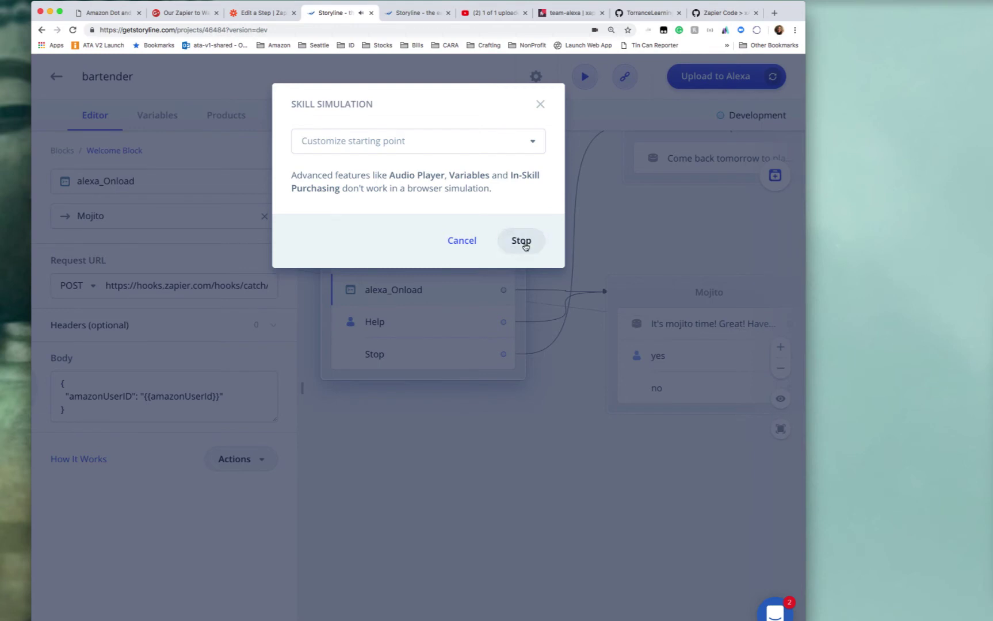
Step: Check the data received in Hook A, stop the Storyline simulation, and accept Hook A as the Catch Hook trigger's sample
{"action": "left_click", "coordinate": [263, 14]}
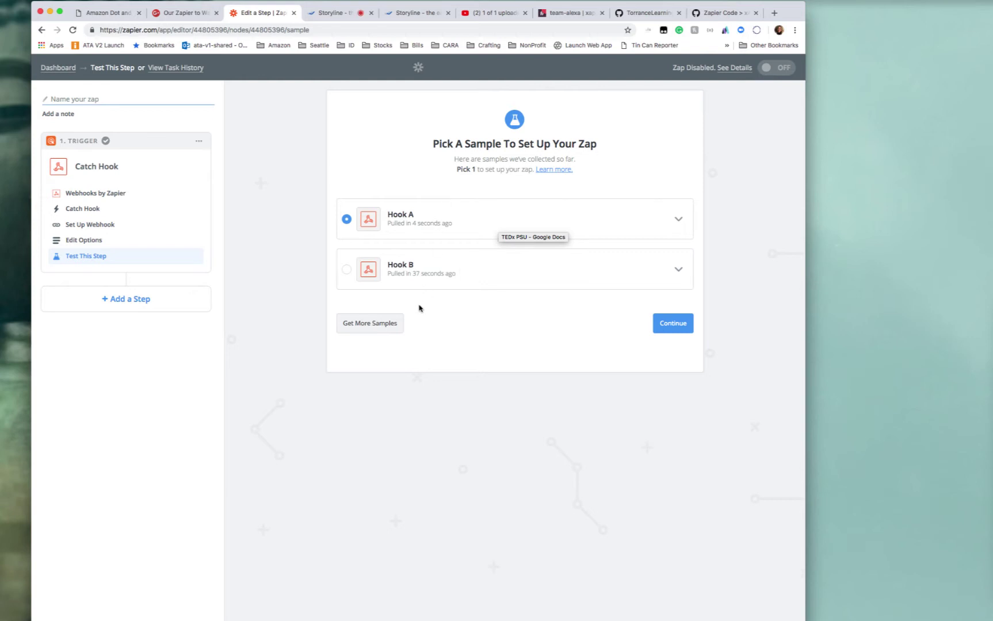
{"action": "left_click", "coordinate": [678, 220]}
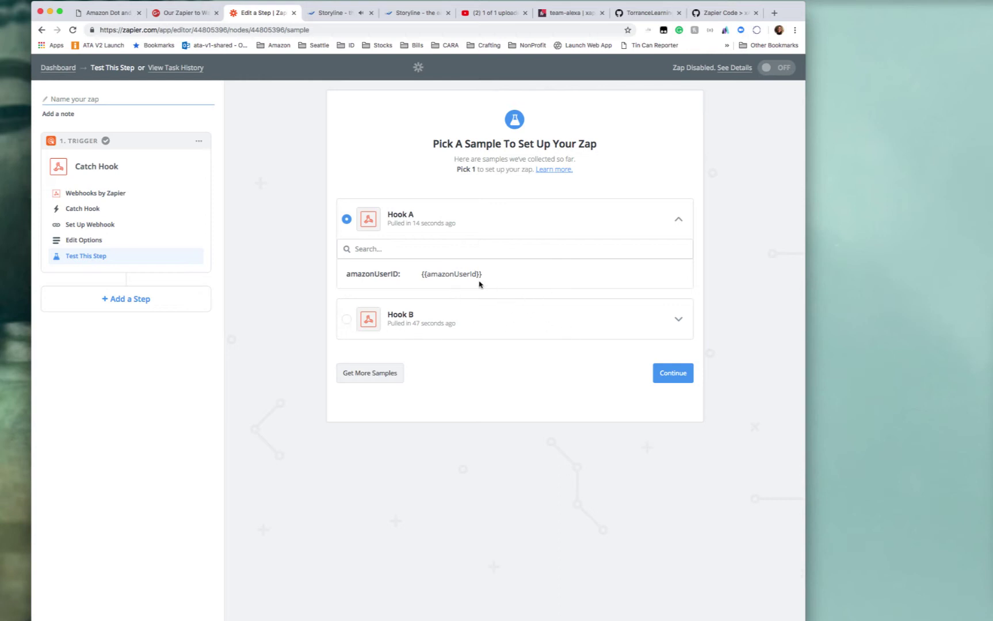
{"action": "left_click", "coordinate": [354, 17]}
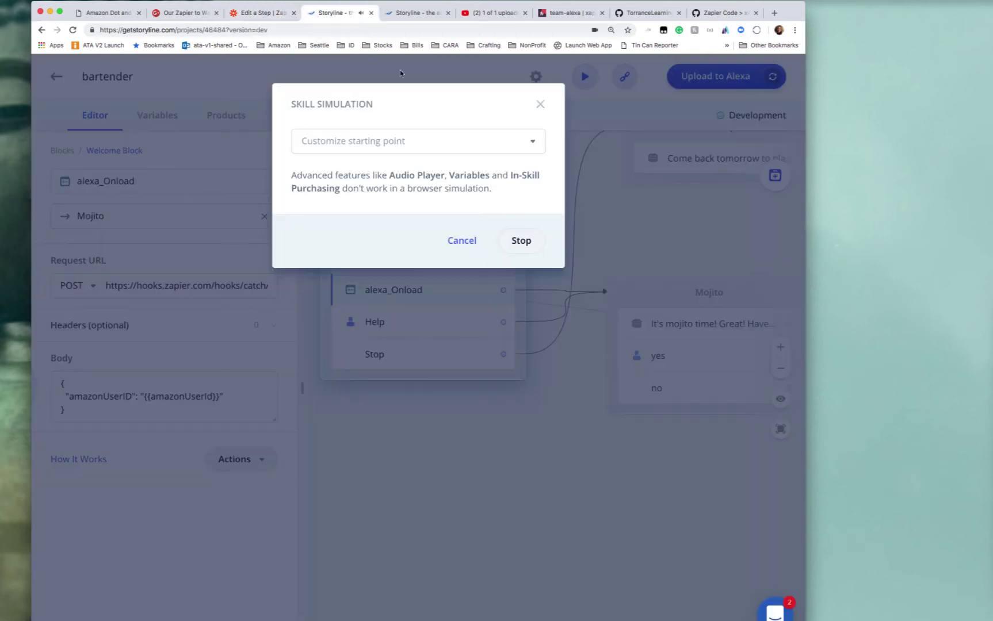
{"action": "left_click", "coordinate": [511, 241]}
{"action": "left_click", "coordinate": [245, 13]}
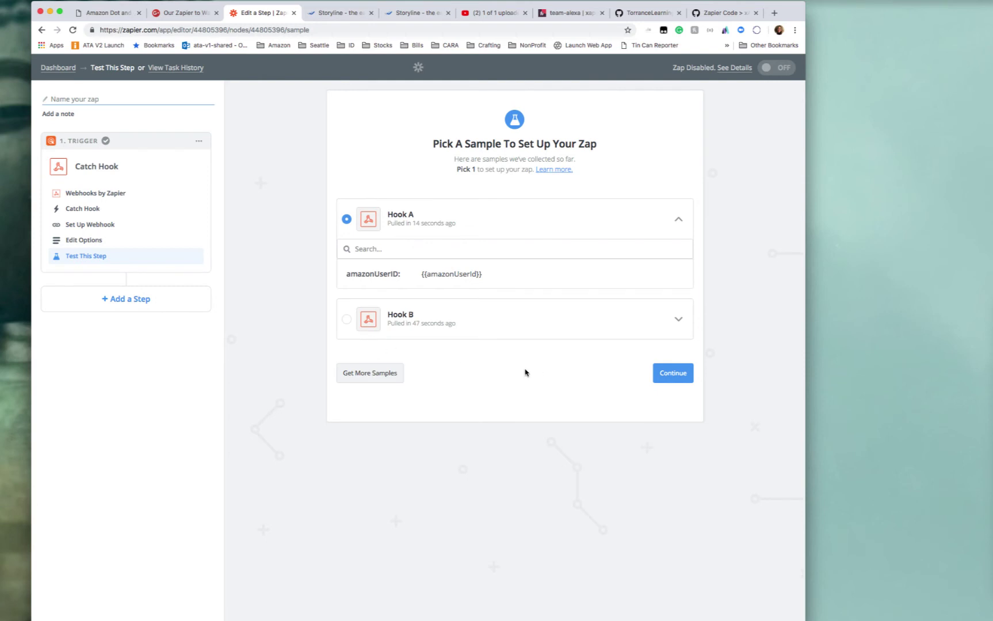
{"action": "left_click", "coordinate": [670, 373]}
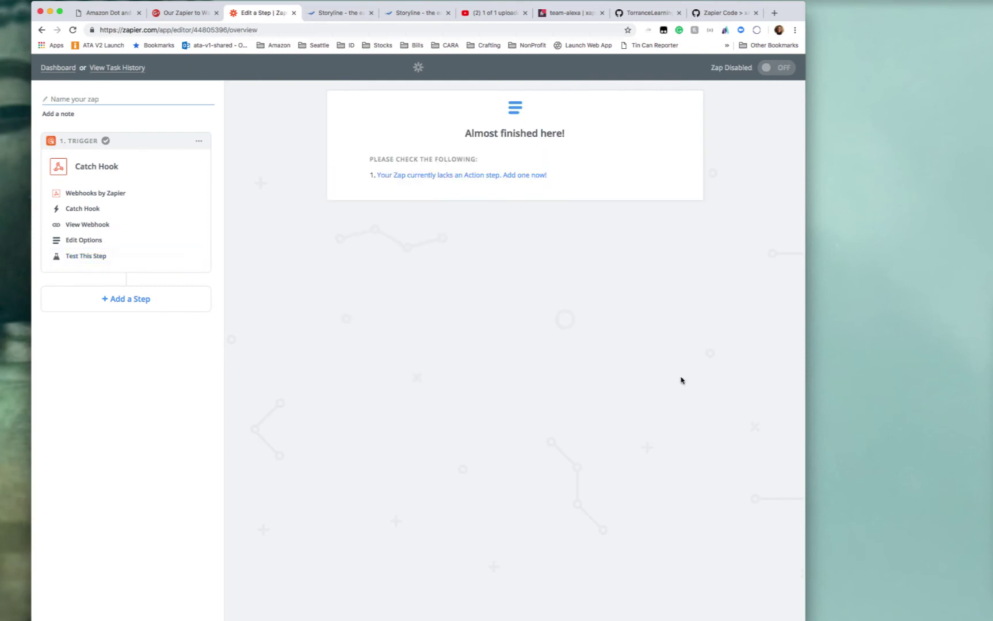
Step: Add a Watershed LRS action step to the zap with Send a Statement as its action
{"action": "left_click", "coordinate": [135, 301]}
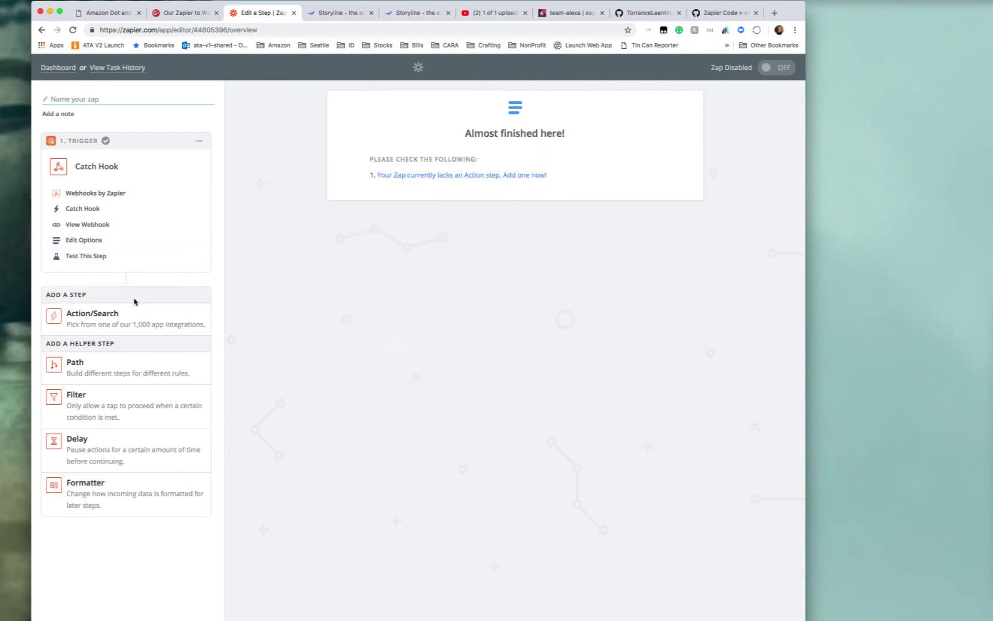
{"action": "left_click", "coordinate": [128, 320]}
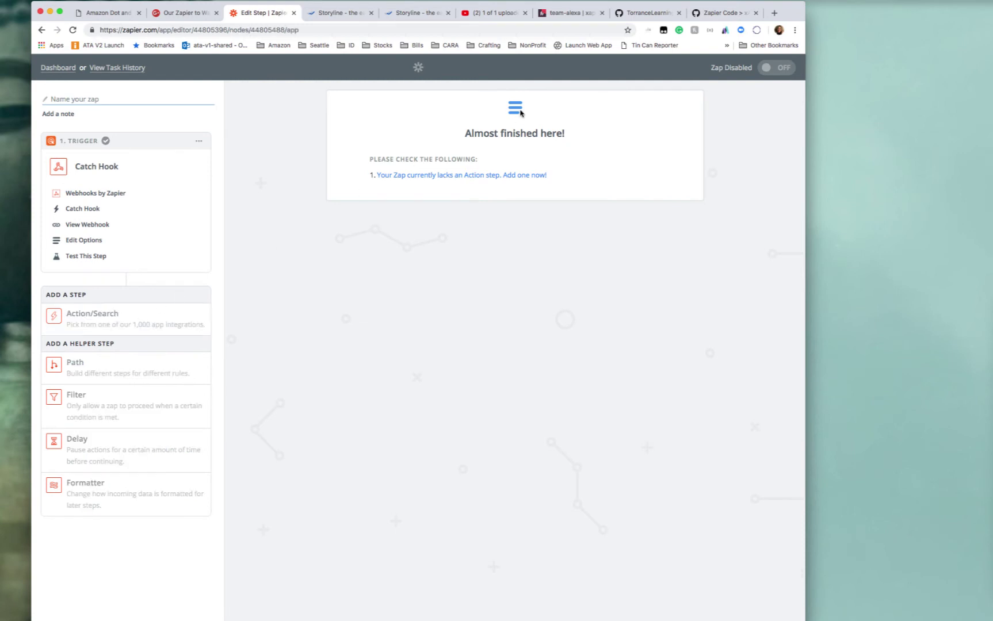
{"action": "left_click", "coordinate": [372, 227]}
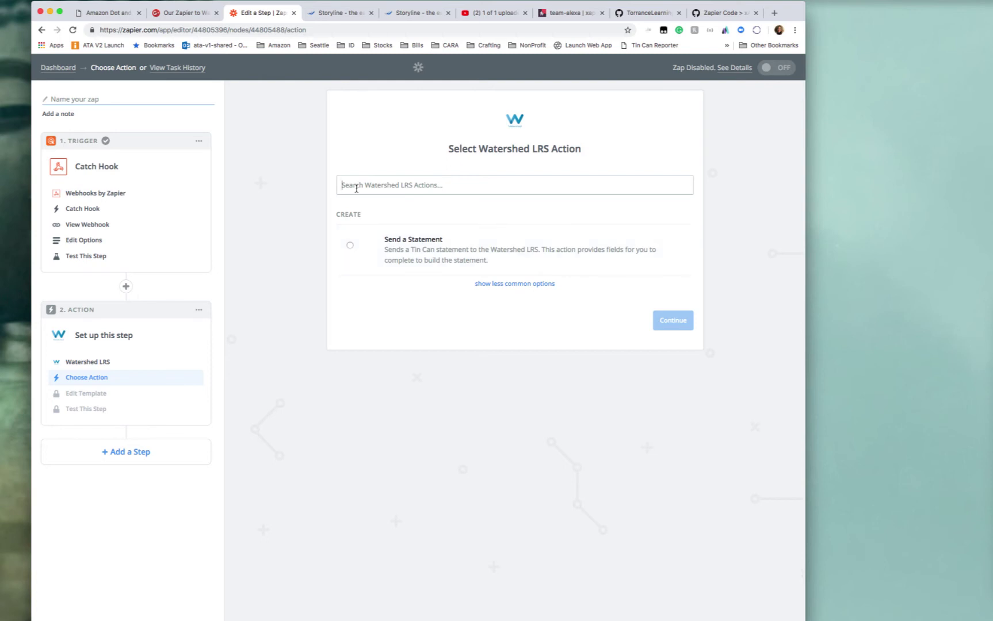
{"action": "left_click", "coordinate": [350, 245]}
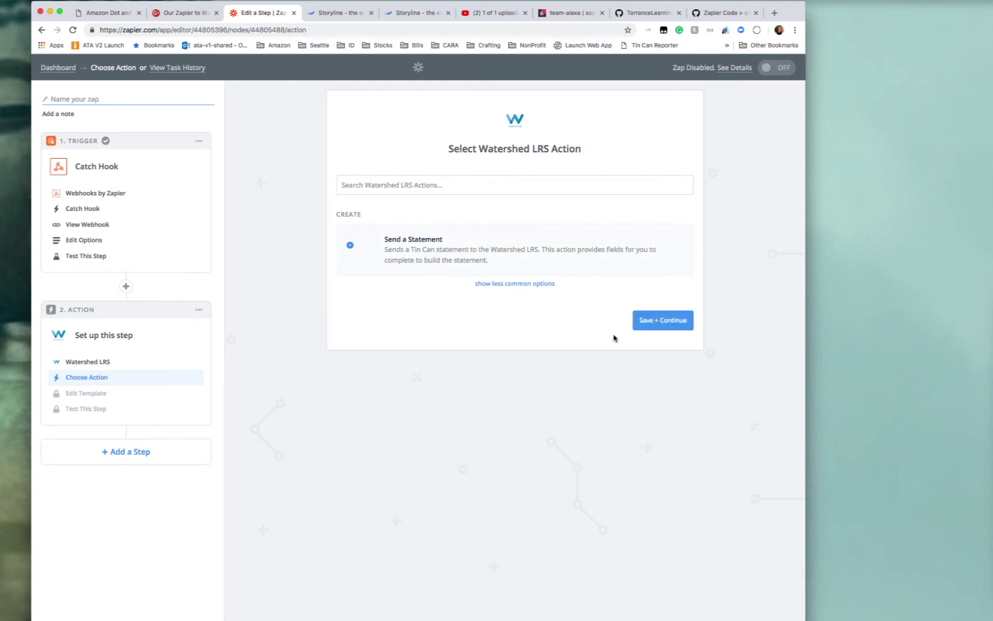
{"action": "left_click", "coordinate": [667, 323]}
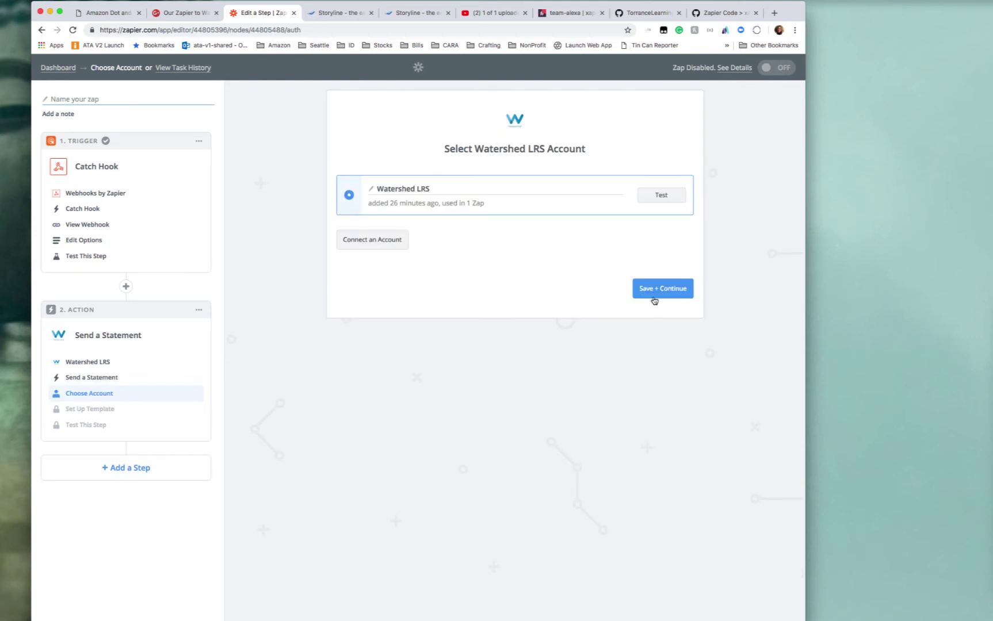
Step: Test the existing Watershed LRS account and examine which credentials connecting a new account requires, without connecting one
{"action": "left_click", "coordinate": [669, 198]}
{"action": "left_click", "coordinate": [374, 245]}
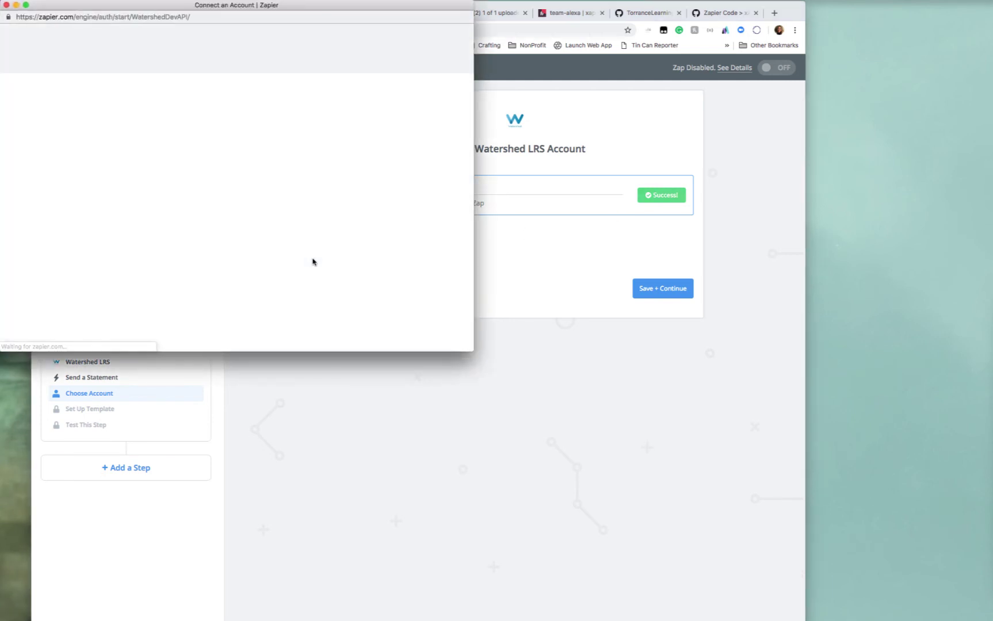
{"action": "scroll", "coordinate": [315, 232], "scroll_direction": "down", "scroll_amount": 4}
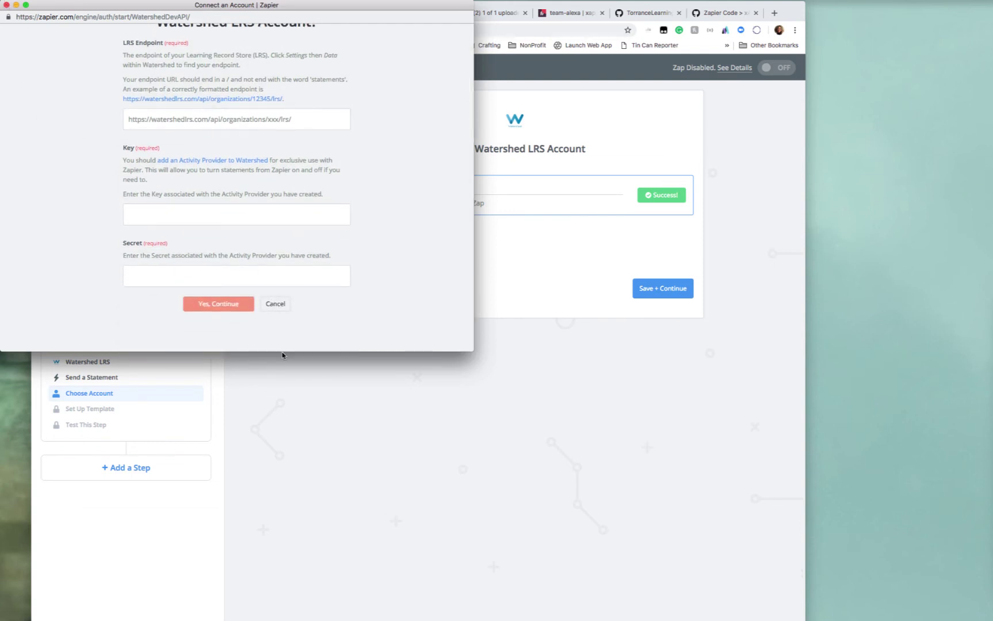
{"action": "left_click", "coordinate": [268, 305]}
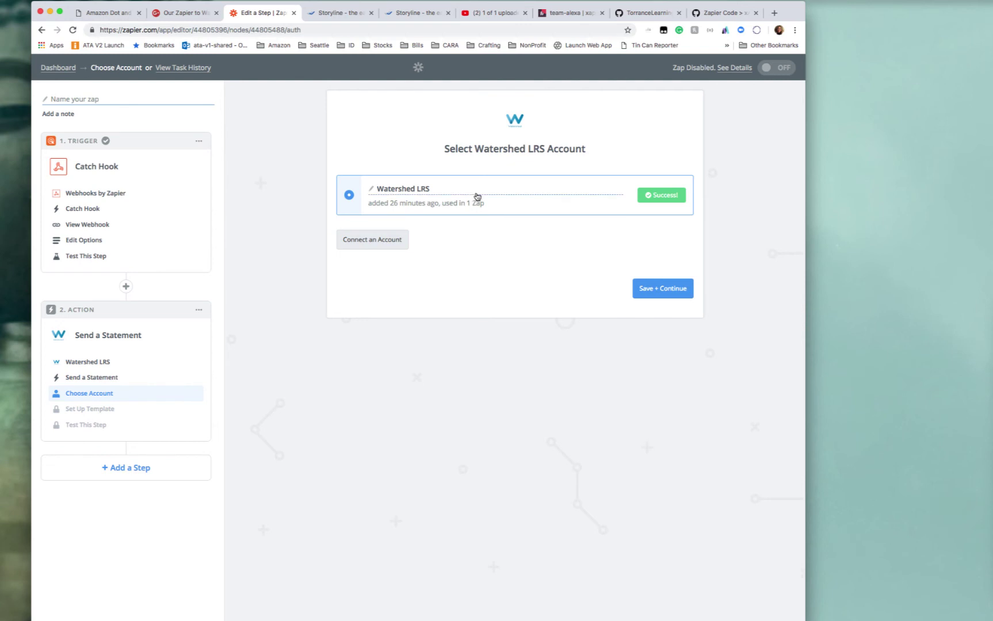
Step: Save the existing Watershed LRS account for the Send a Statement action and review the statement template's fields from actor to context
{"action": "left_click", "coordinate": [653, 291]}
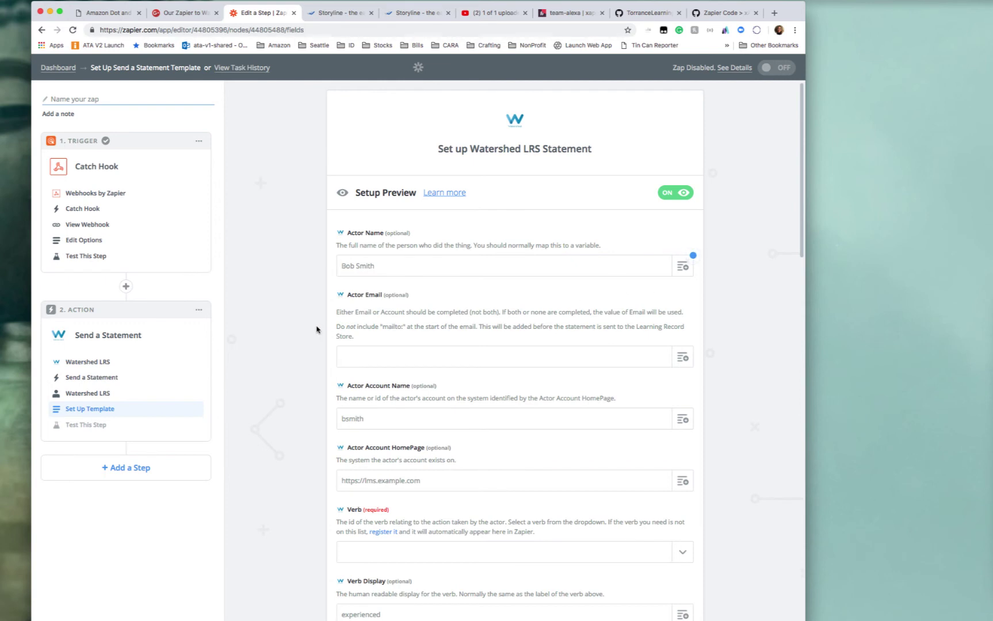
{"action": "scroll", "coordinate": [311, 331], "scroll_direction": "down", "scroll_amount": 2}
{"action": "scroll", "coordinate": [311, 331], "scroll_direction": "down", "scroll_amount": 5}
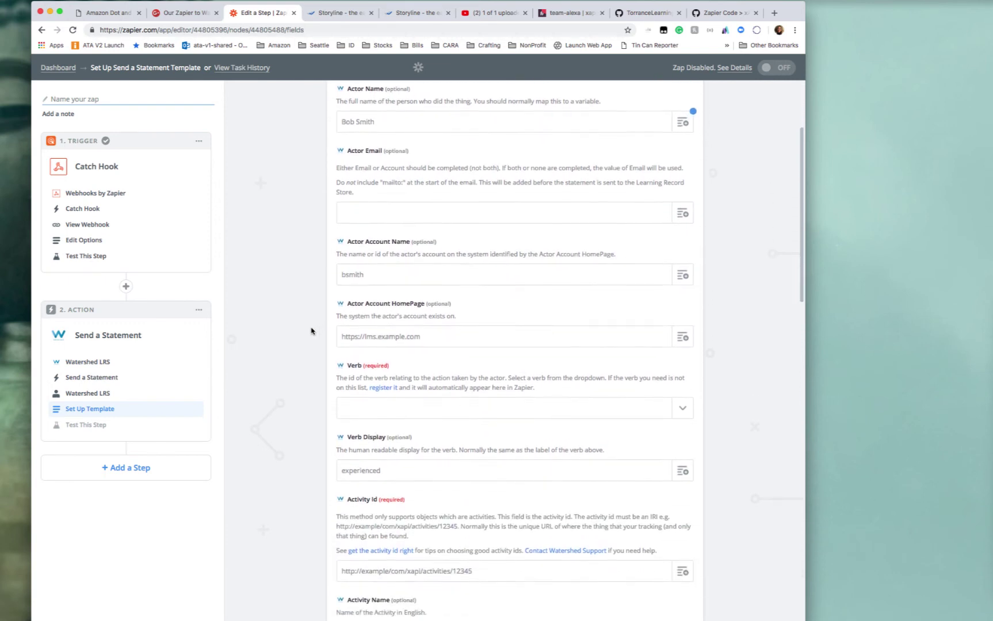
{"action": "scroll", "coordinate": [312, 332], "scroll_direction": "down", "scroll_amount": 9}
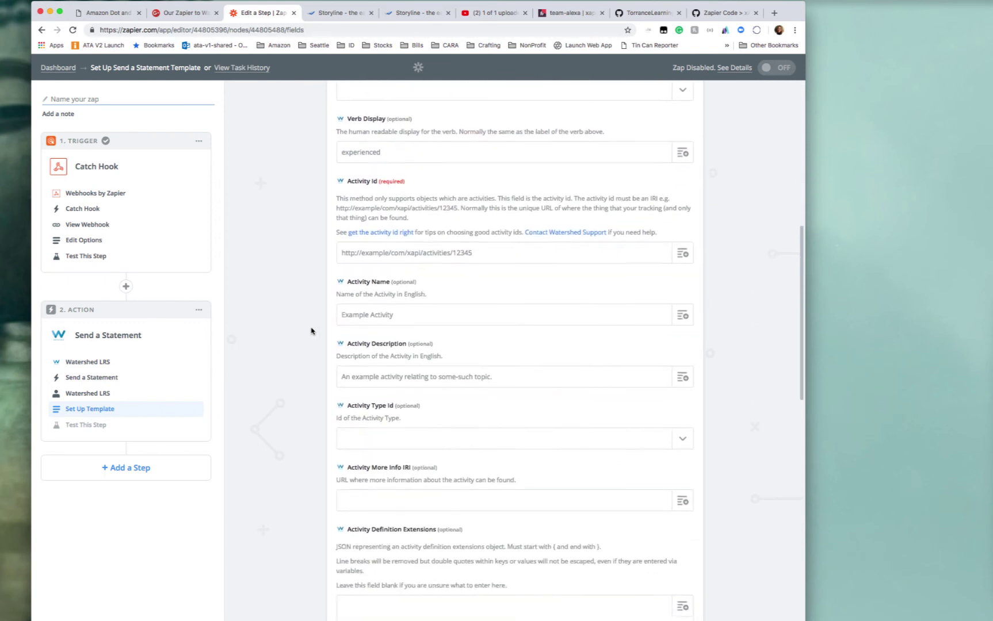
{"action": "scroll", "coordinate": [311, 331], "scroll_direction": "down", "scroll_amount": 8}
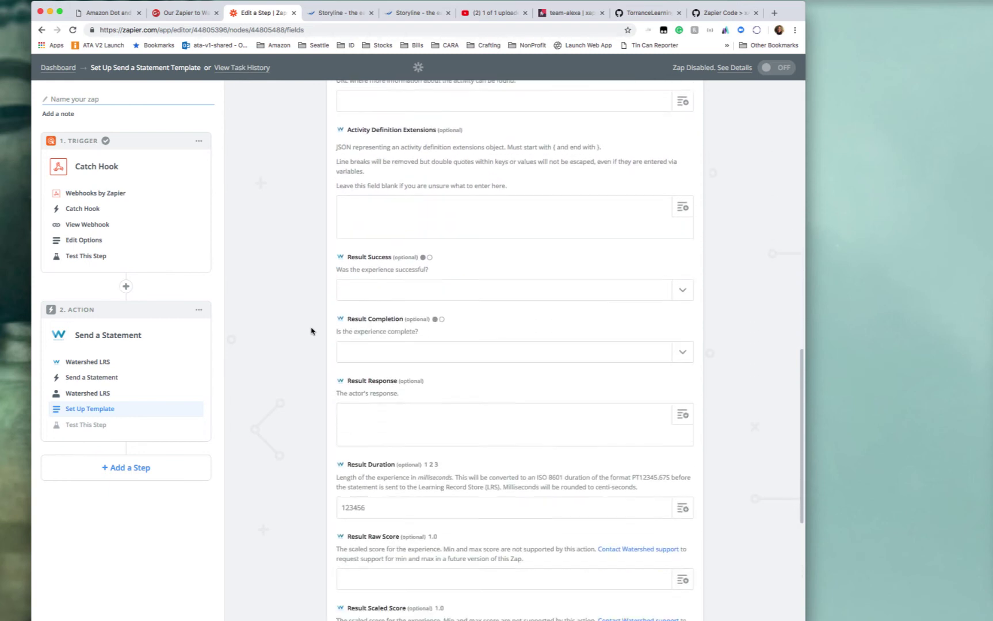
{"action": "scroll", "coordinate": [311, 332], "scroll_direction": "down", "scroll_amount": 5}
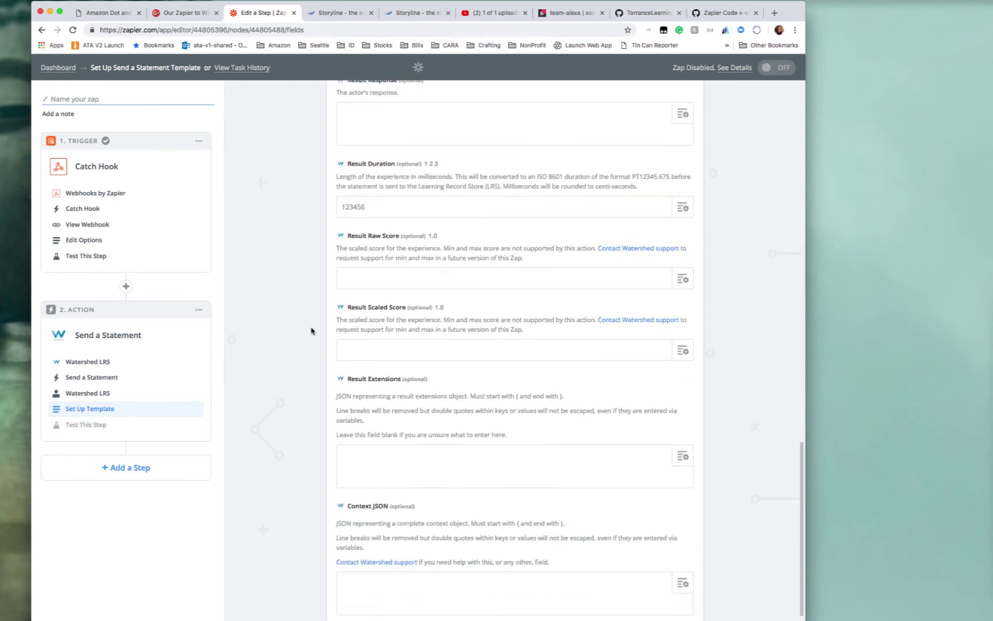
{"action": "scroll", "coordinate": [311, 331], "scroll_direction": "up", "scroll_amount": 12}
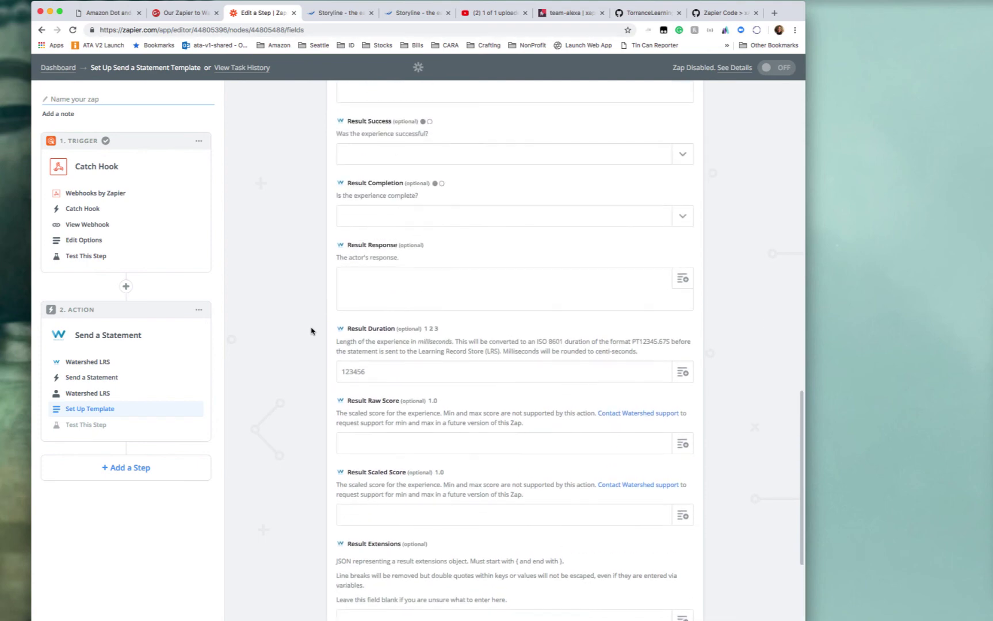
{"action": "scroll", "coordinate": [311, 332], "scroll_direction": "up", "scroll_amount": 15}
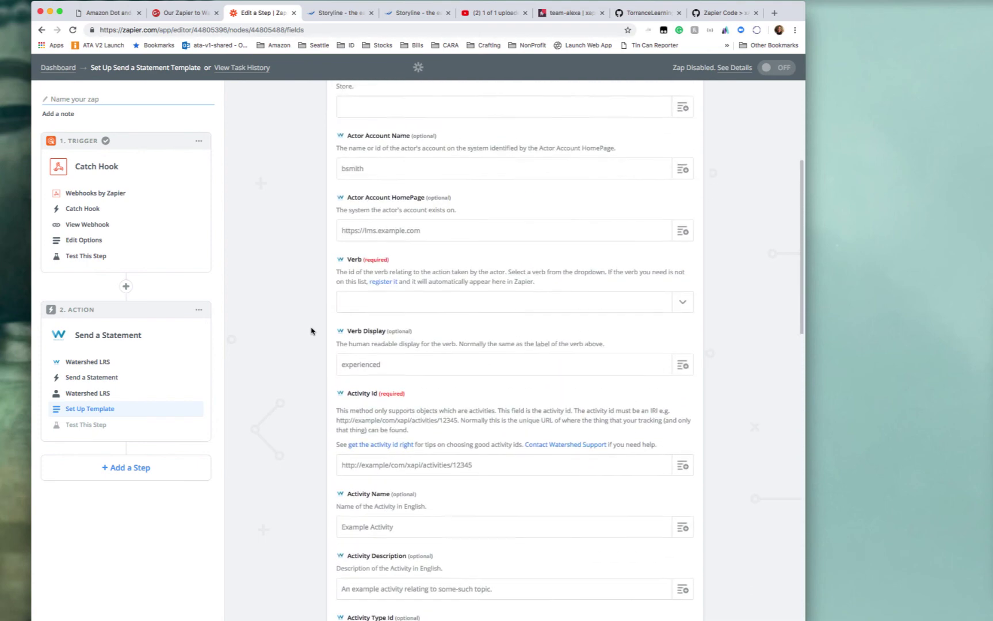